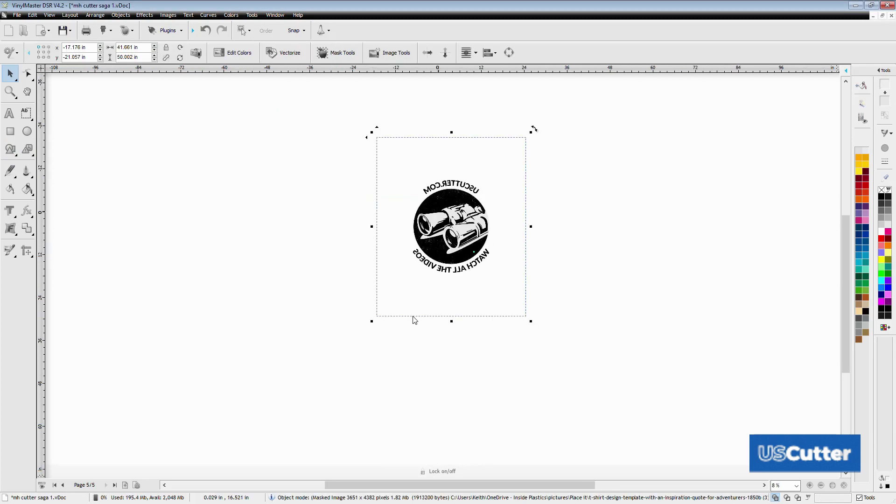
# Open the Vectorizer for the mirrored binoculars image from the property bar.
pyautogui.scroll(4, 423, 280)
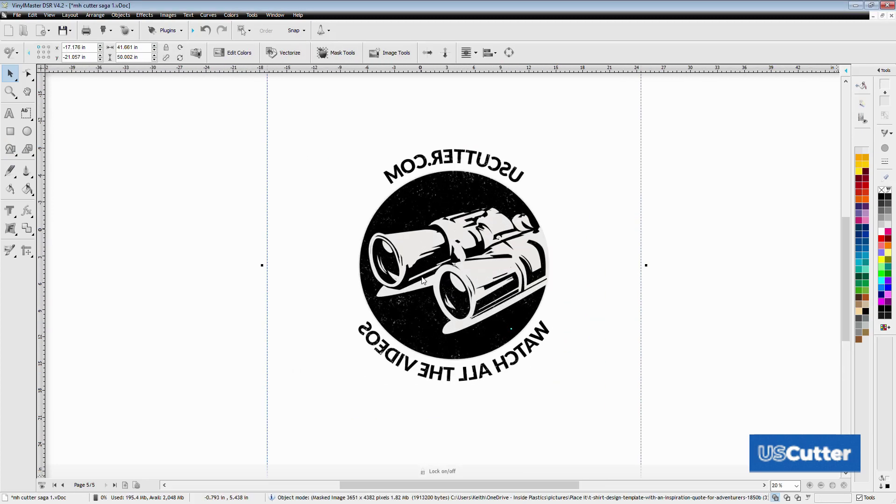
pyautogui.scroll(-1, 423, 280)
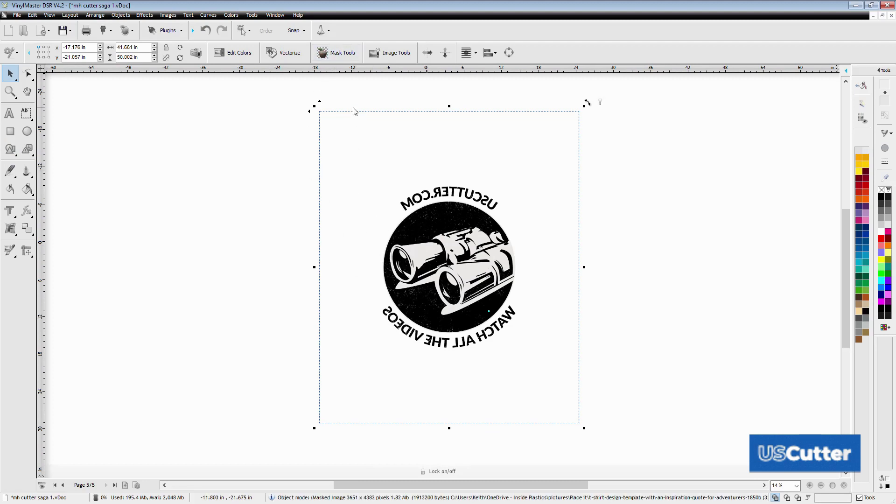
pyautogui.click(292, 59)
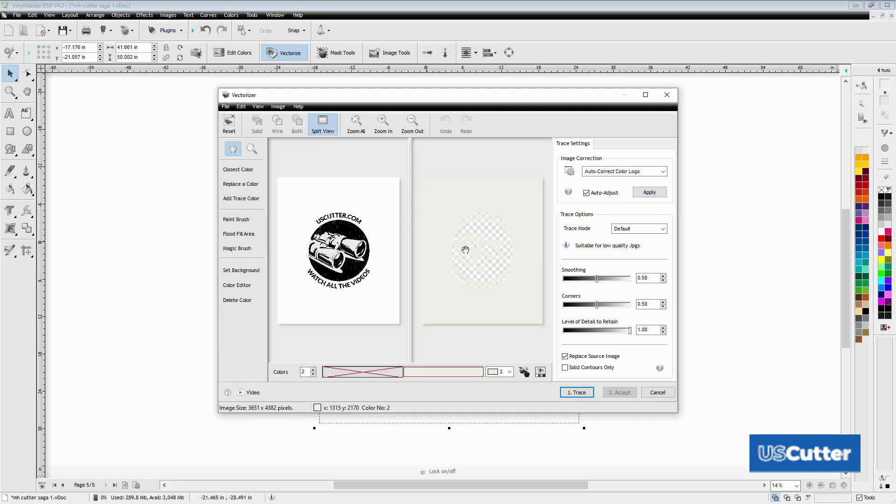
# Trace the binoculars logo at 3 colours with the background swatch excluded.
pyautogui.click(313, 370)
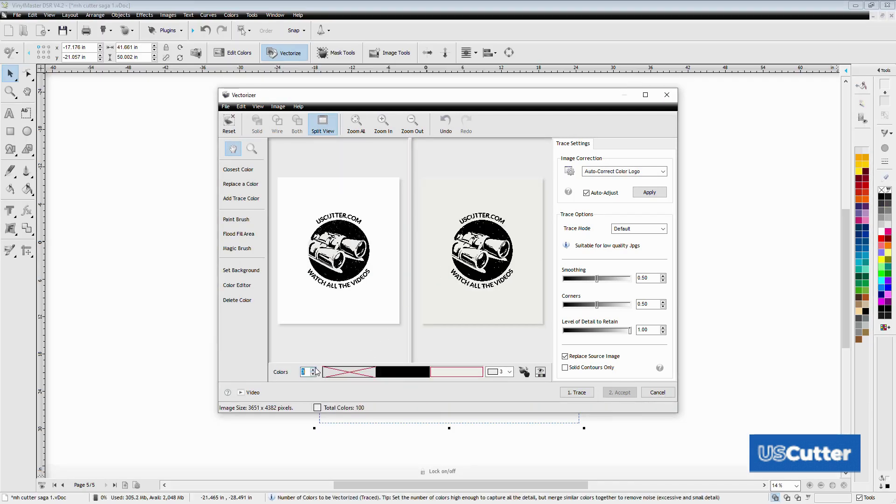
pyautogui.click(460, 376)
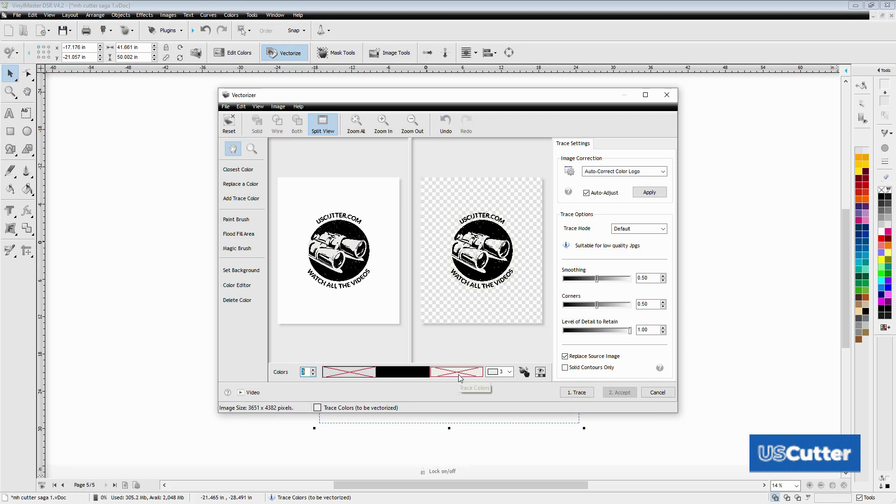
pyautogui.click(576, 392)
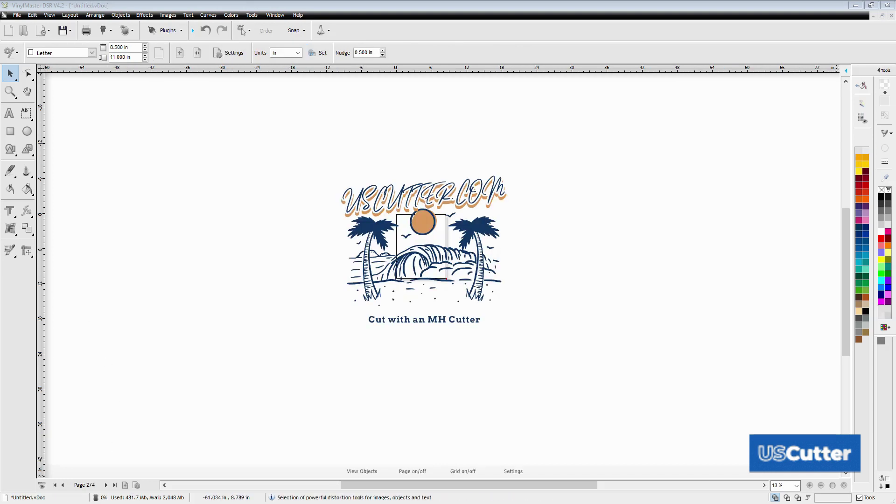
# Close the Vectorizer and select the binoculars image in the mh cutter saga document.
pyautogui.click(127, 47)
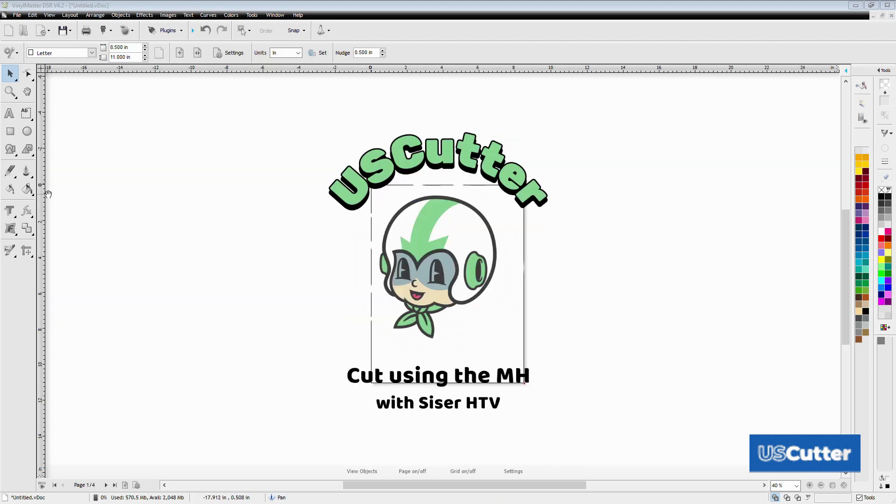
pyautogui.click(401, 200)
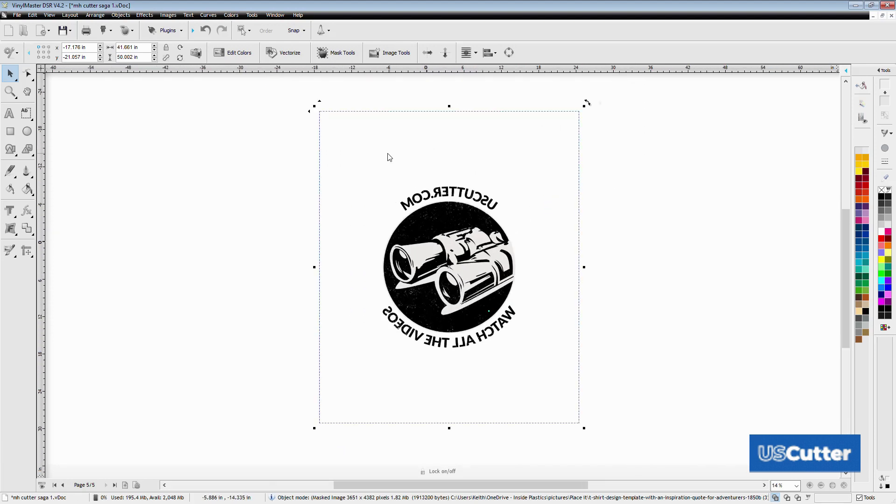
# Turn on brush masking, then retrace the binoculars image at 3 colours.
pyautogui.click(336, 53)
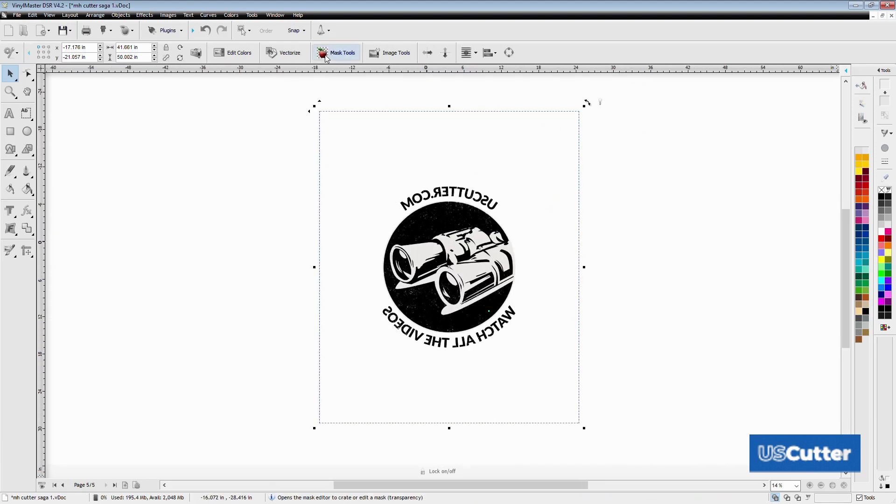
pyautogui.click(291, 58)
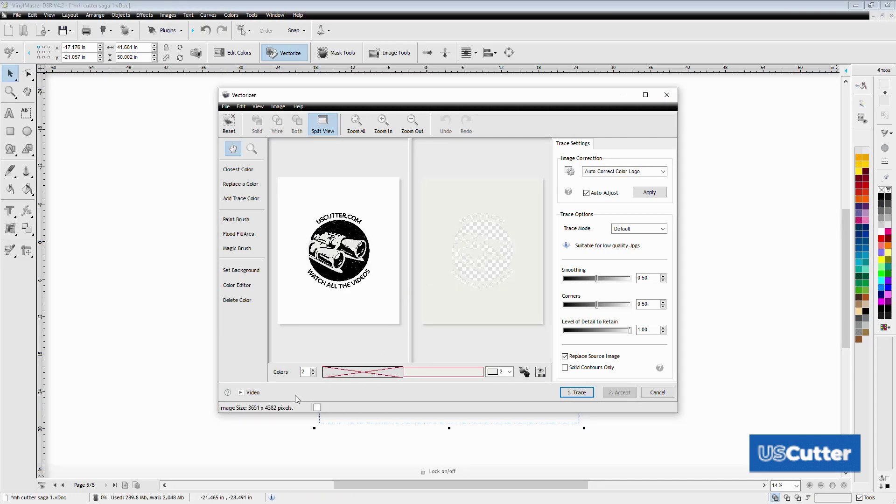
pyautogui.click(312, 369)
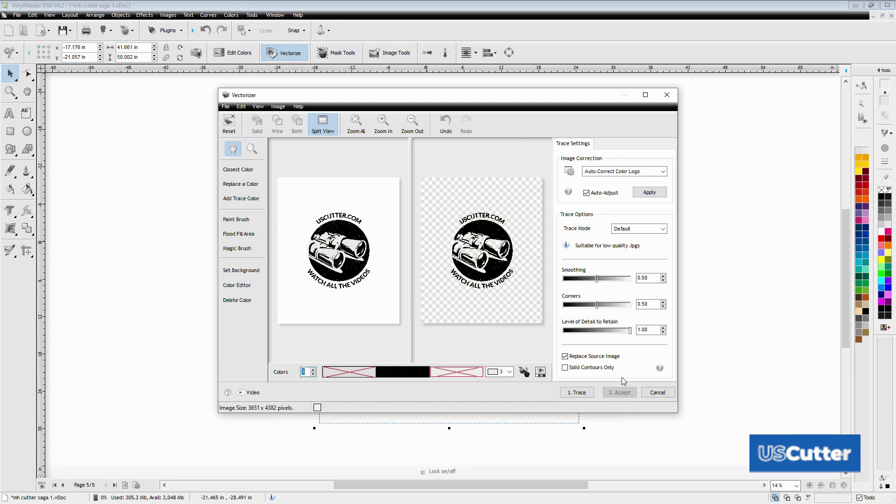
pyautogui.click(577, 392)
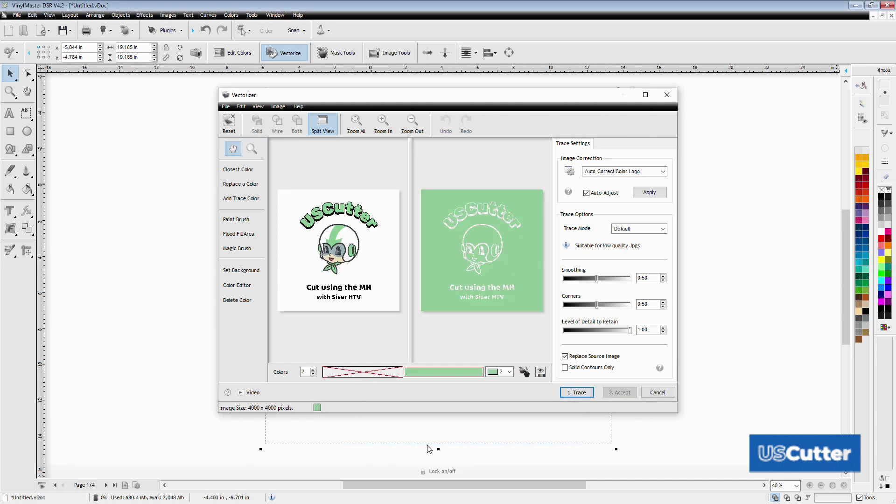
# Raise the mascot trace to 6 colours and exclude the white and beige swatches.
pyautogui.scroll(-5, 429, 449)
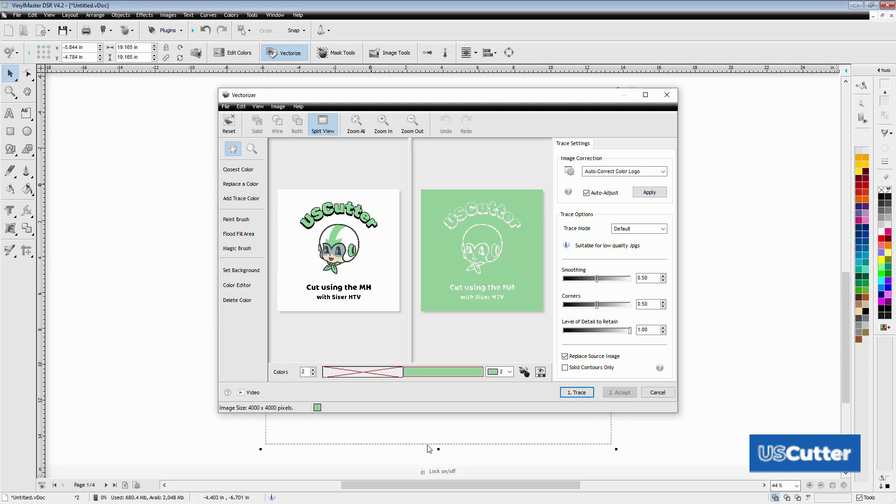
pyautogui.click(313, 369)
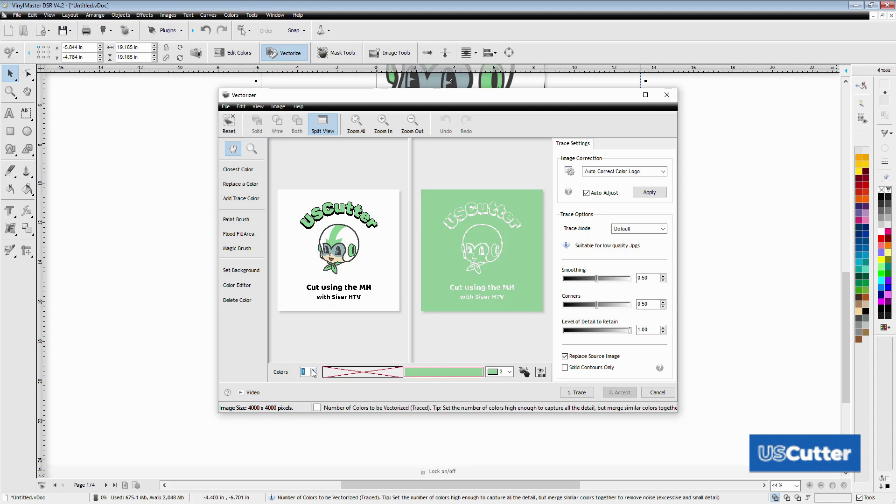
pyautogui.click(313, 369)
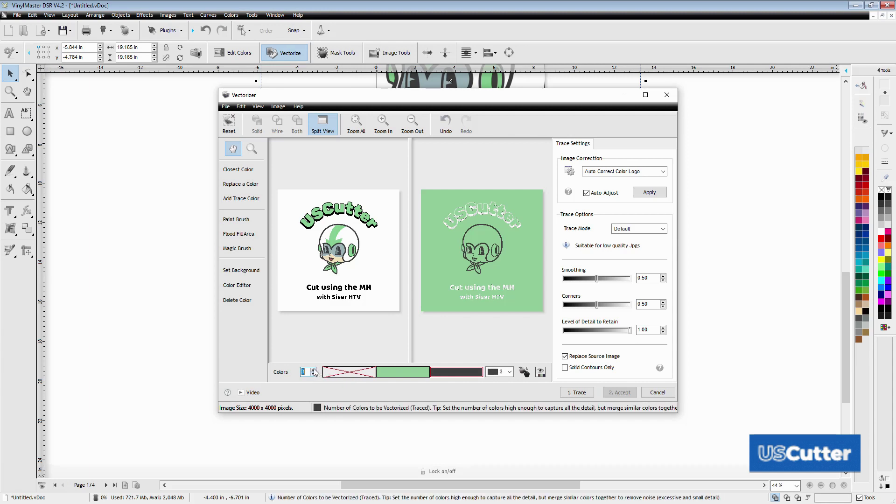
pyautogui.click(313, 369)
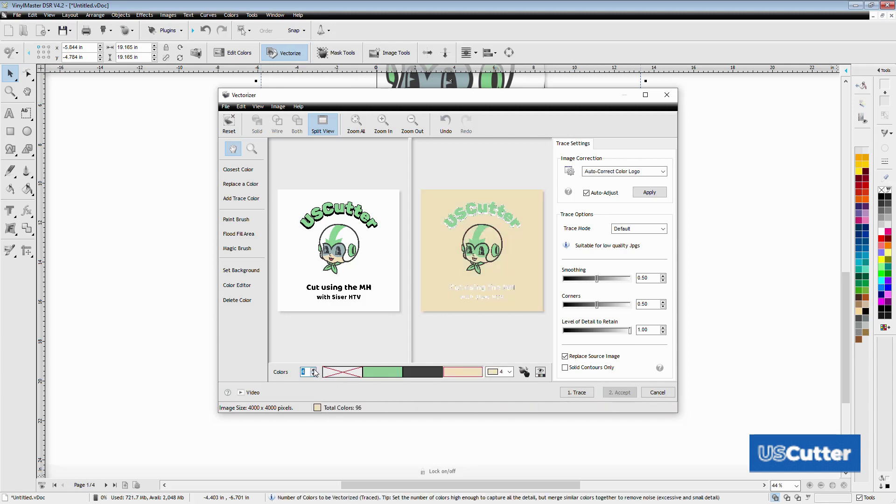
pyautogui.click(313, 369)
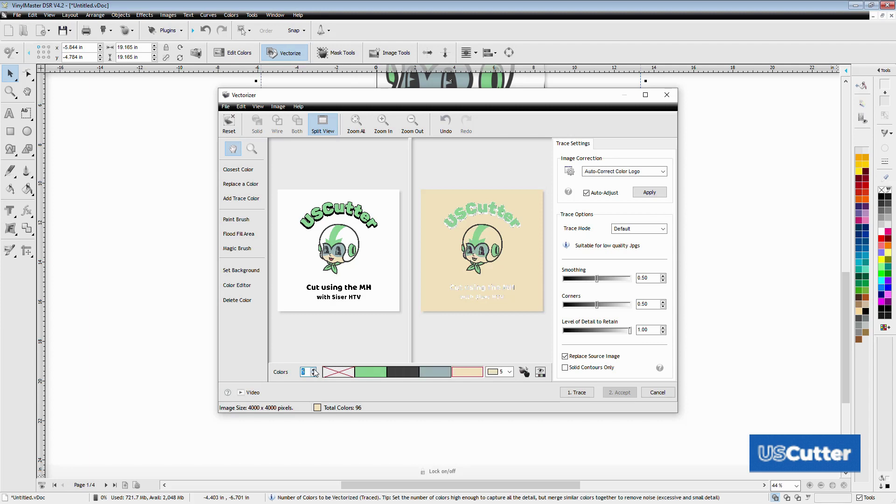
pyautogui.click(459, 376)
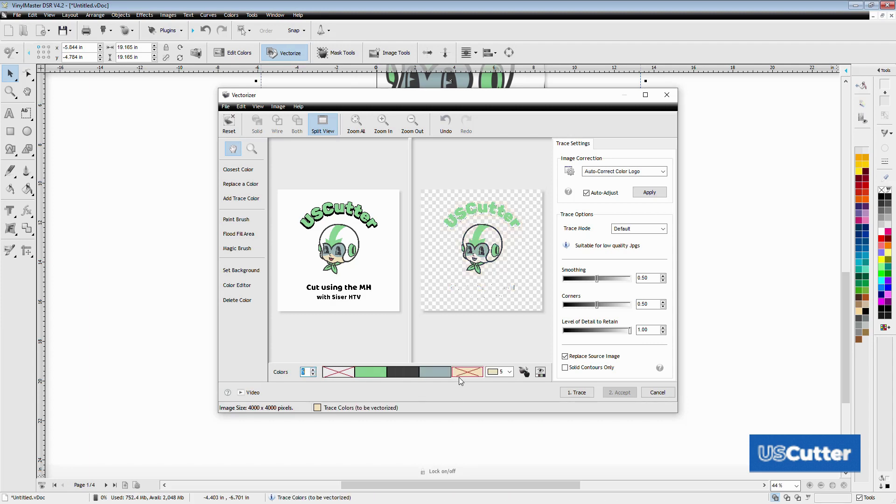
pyautogui.click(313, 369)
pyautogui.click(471, 372)
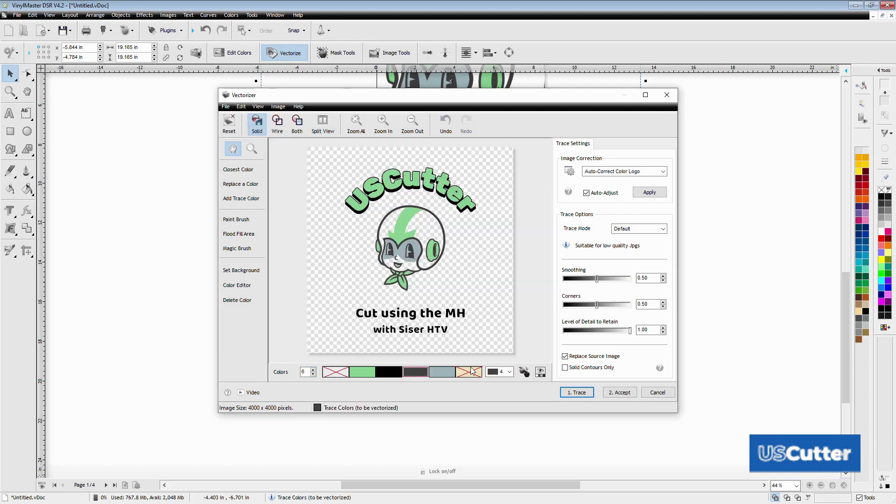
# Accept the traced mascot vectors onto the page.
pyautogui.click(618, 393)
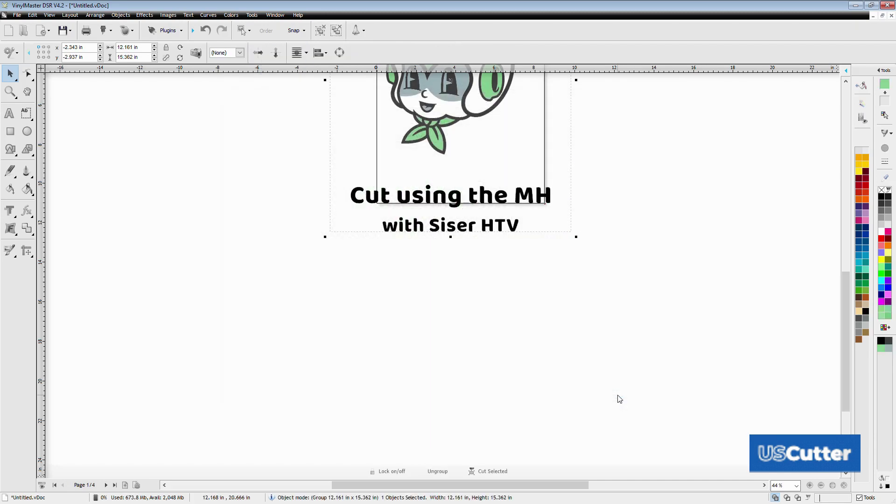
pyautogui.scroll(-4, 441, 136)
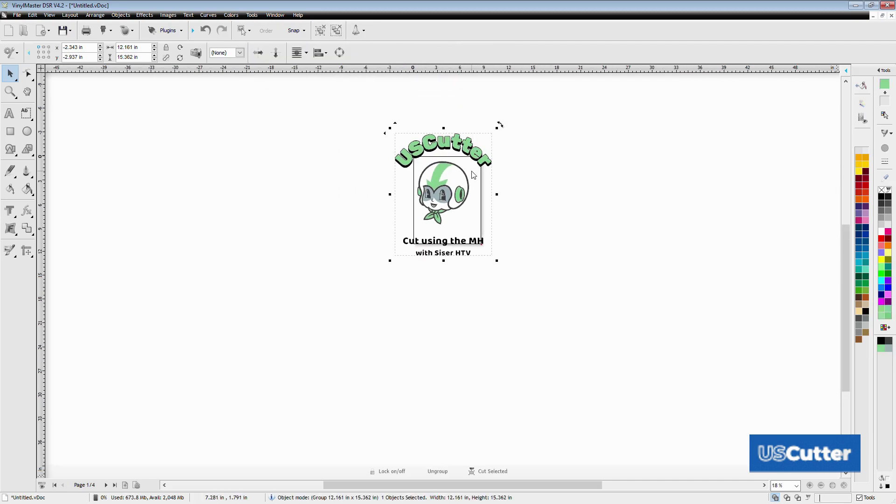
pyautogui.scroll(7, 442, 178)
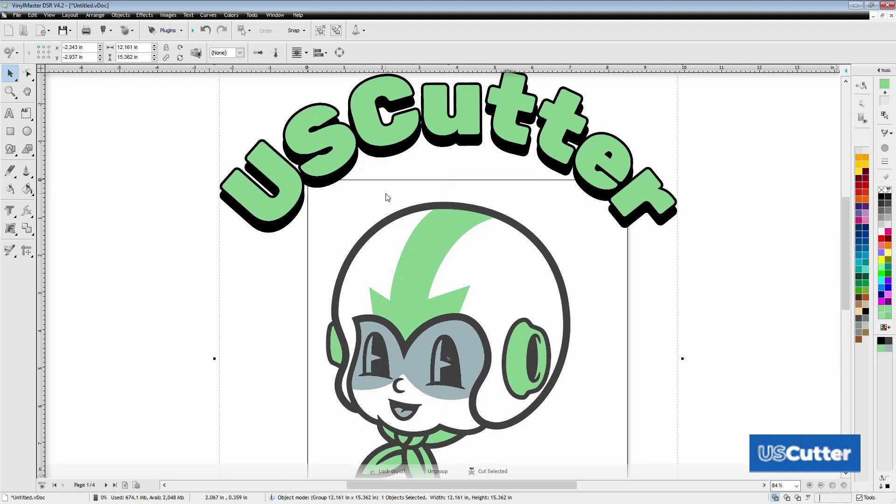
pyautogui.scroll(1, 231, 264)
# Drag the grey 3.515 × 2.111 in eye-mask curve off the face to the page's right.
pyautogui.click(232, 264)
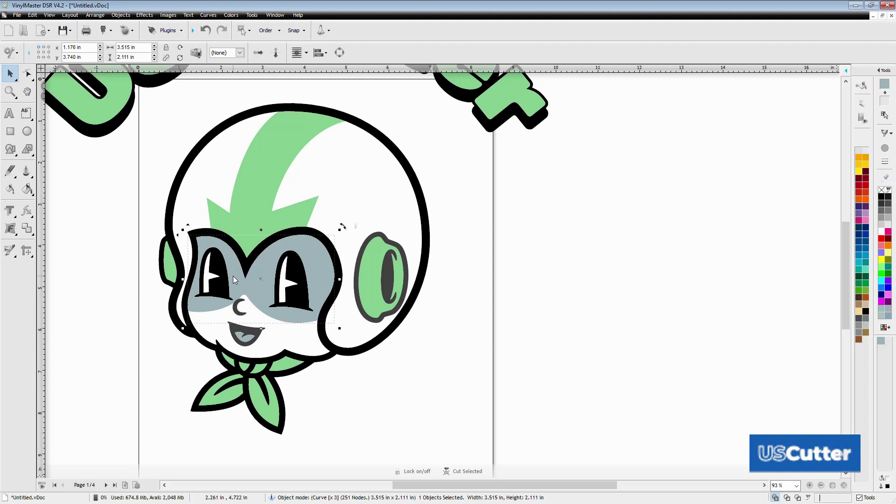
pyautogui.moveTo(239, 282); pyautogui.dragTo(528, 287)
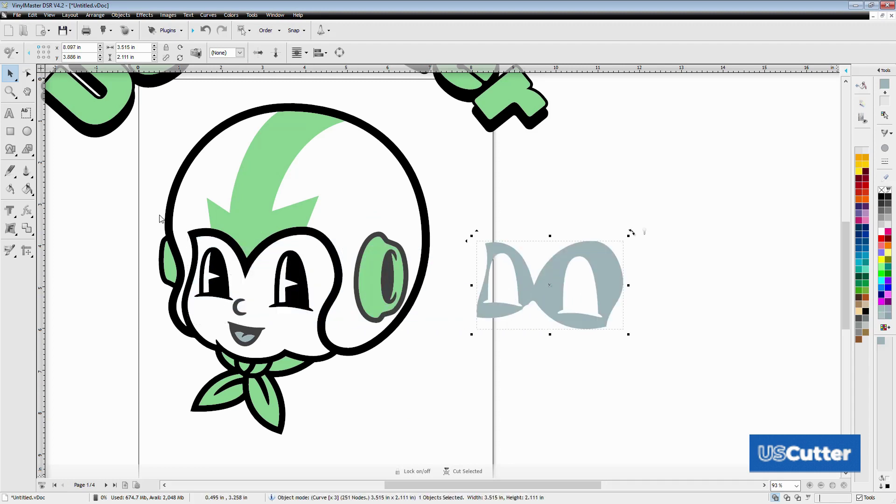
pyautogui.click(27, 73)
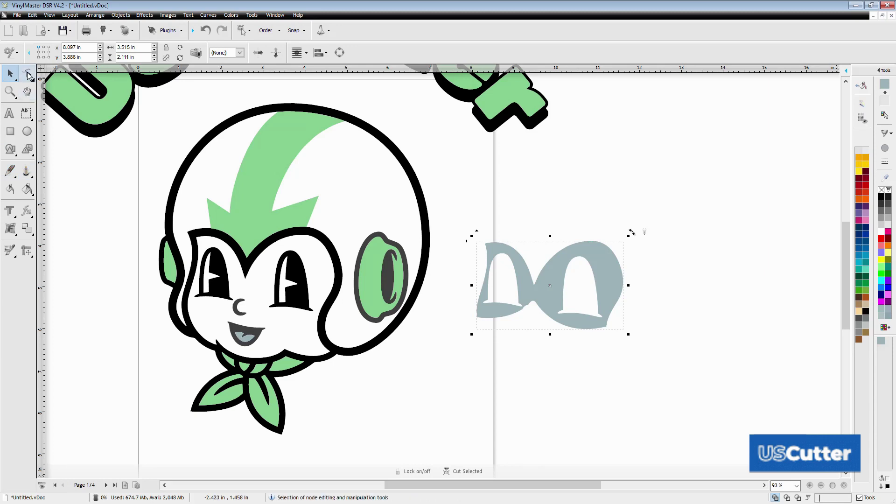
# Delete the top arch nodes of the left inner cutout, leaving a straight diagonal edge.
pyautogui.scroll(4, 470, 276)
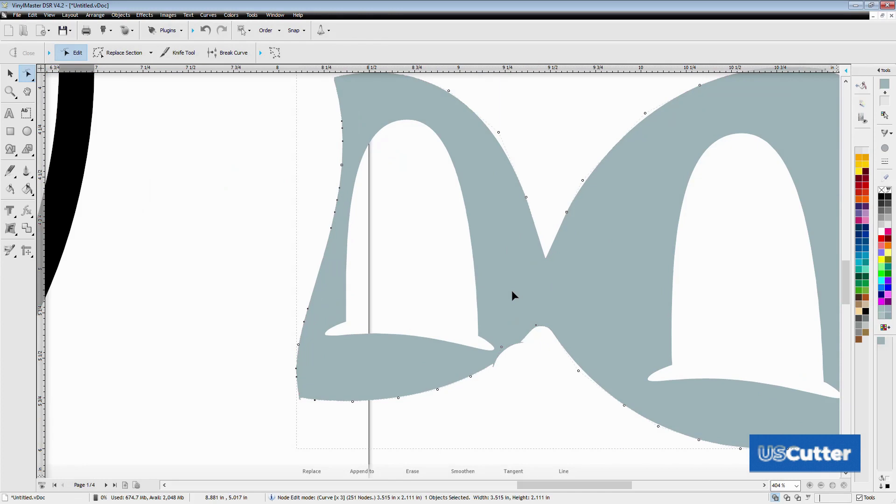
pyautogui.scroll(3, 515, 295)
pyautogui.scroll(-4, 505, 317)
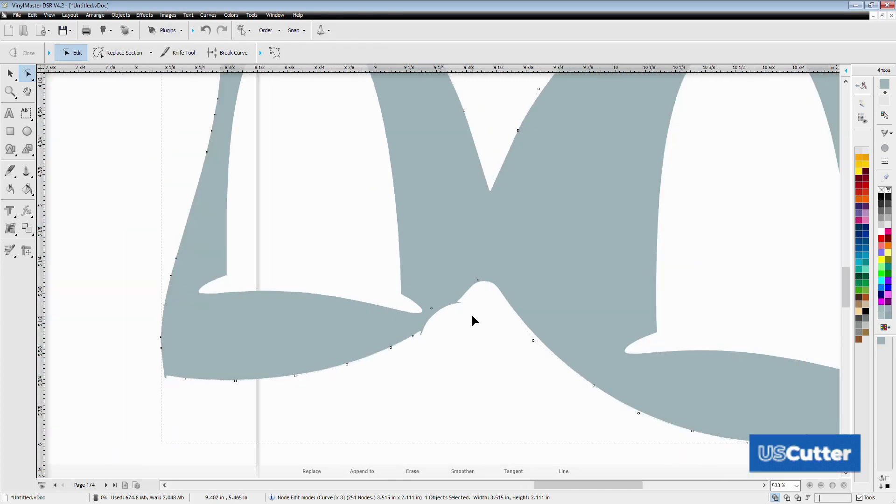
pyautogui.click(410, 238)
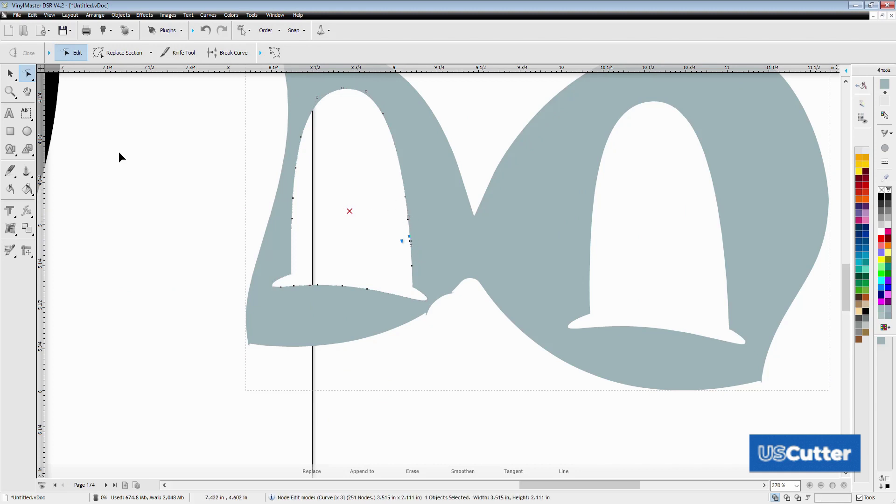
pyautogui.click(10, 74)
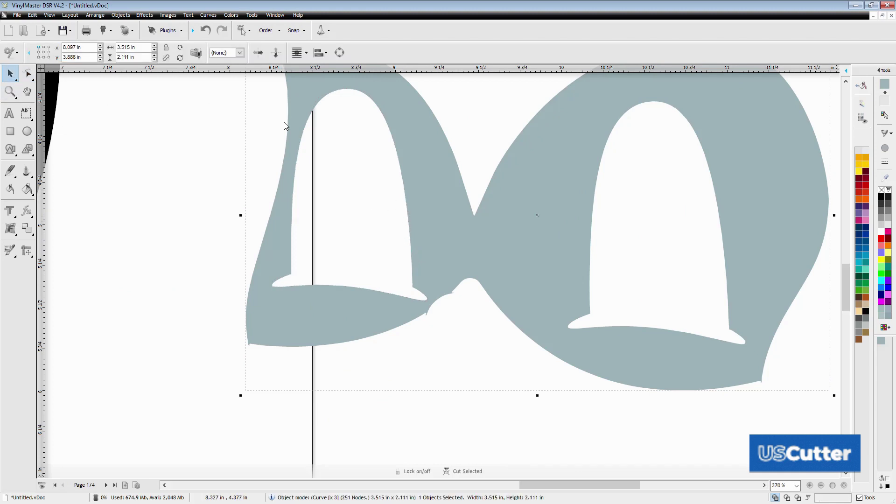
pyautogui.click(27, 73)
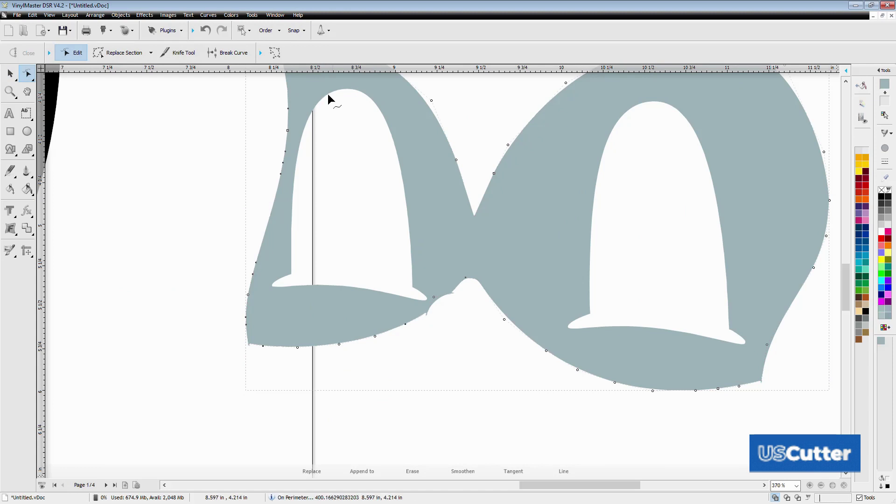
pyautogui.moveTo(301, 82); pyautogui.dragTo(313, 97)
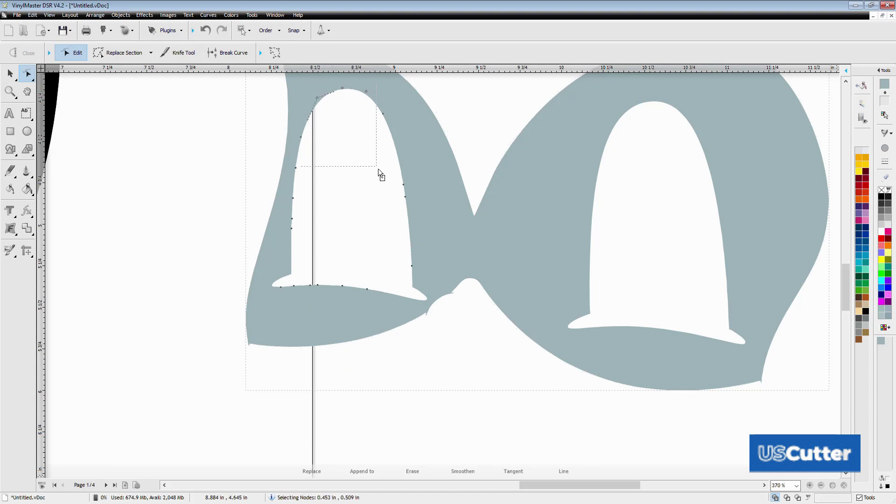
pyautogui.moveTo(421, 235); pyautogui.dragTo(419, 235)
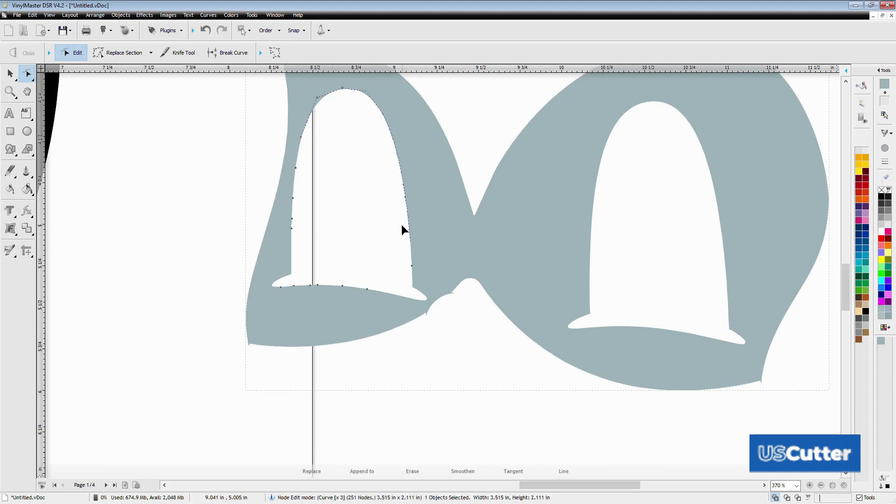
pyautogui.press('Delete')
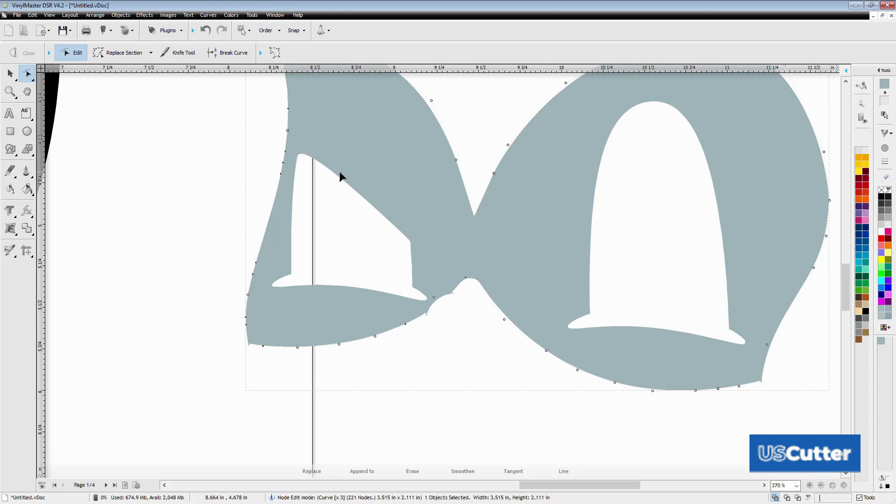
pyautogui.click(337, 175)
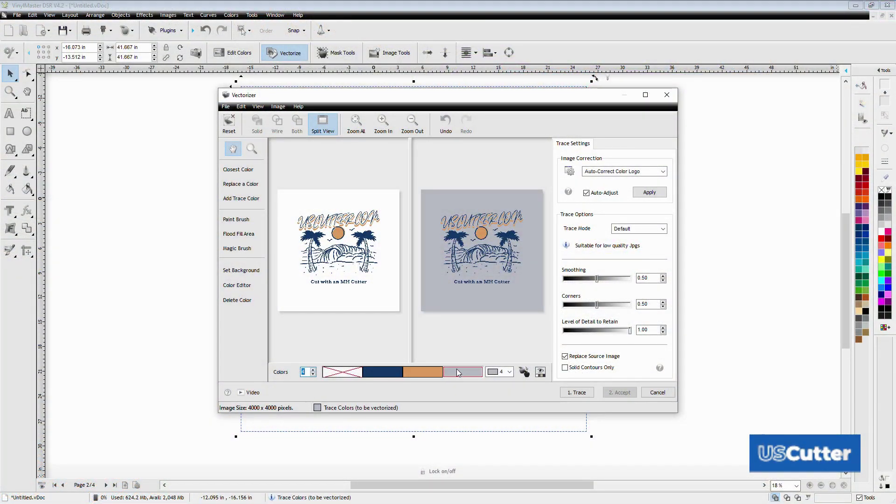
# Exclude the grey fourth colour swatch so the trace background becomes transparent.
pyautogui.click(457, 372)
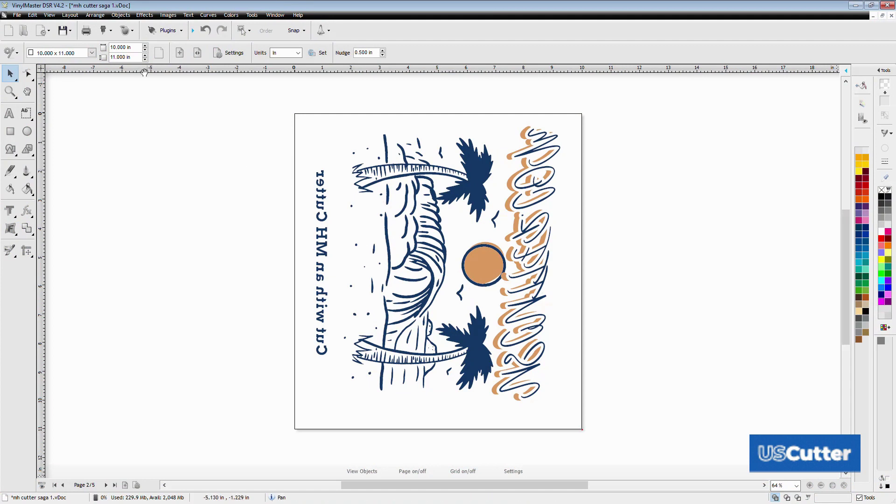
# Open Send to Cutter from the cutter toolbar dropdown, then cancel it.
pyautogui.click(105, 33)
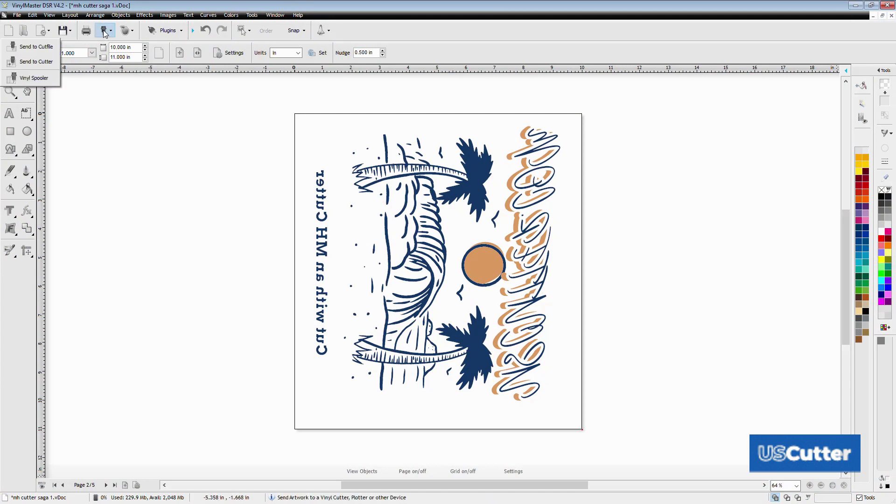
pyautogui.click(34, 63)
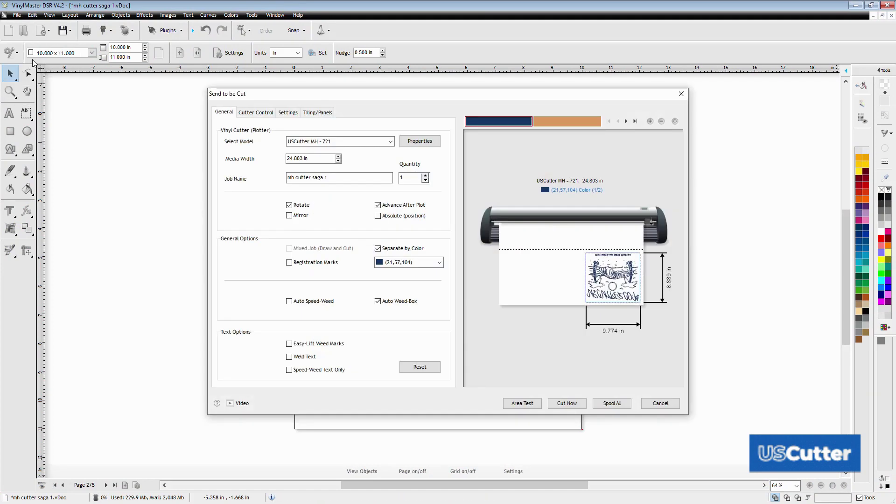
pyautogui.click(653, 403)
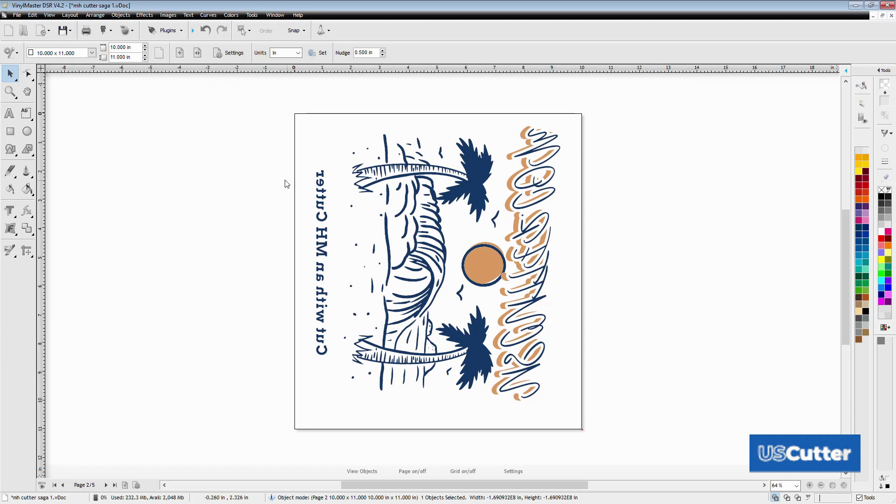
# Select the 'Cut with an MH Cutter' text line and reopen Send to Cutter for the MH-721.
pyautogui.click(322, 208)
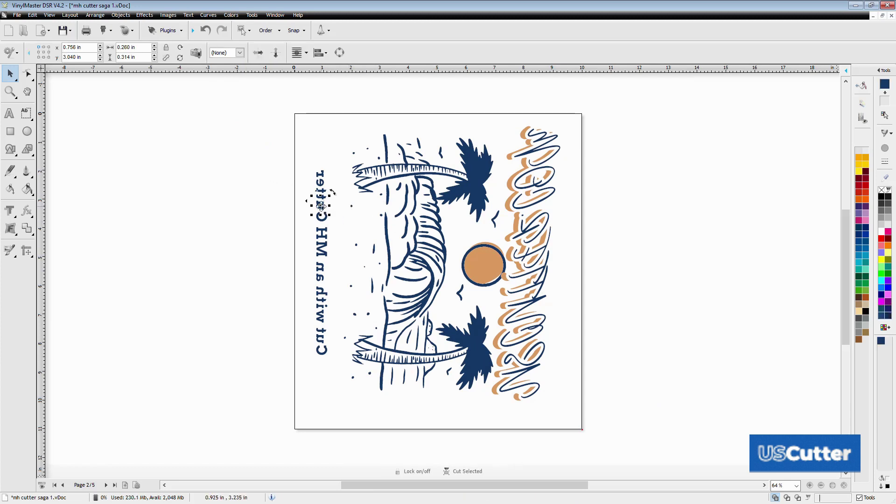
pyautogui.moveTo(290, 145); pyautogui.dragTo(340, 234)
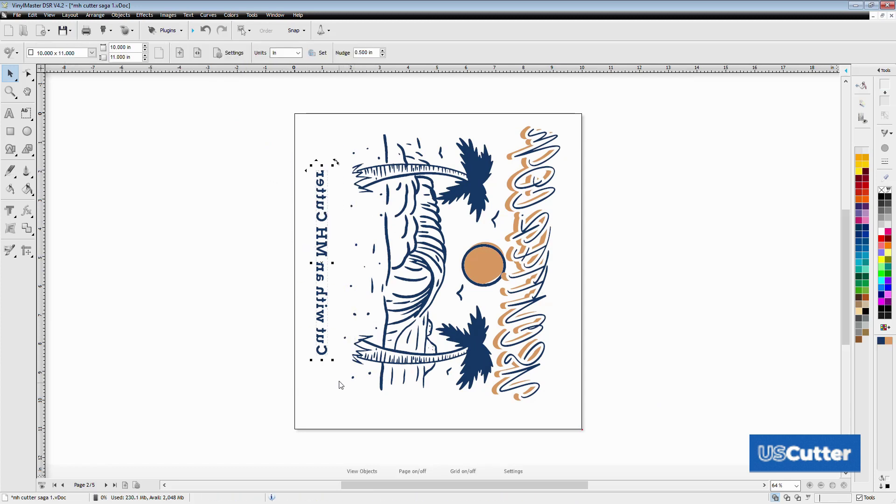
pyautogui.press('+')
pyautogui.click(103, 31)
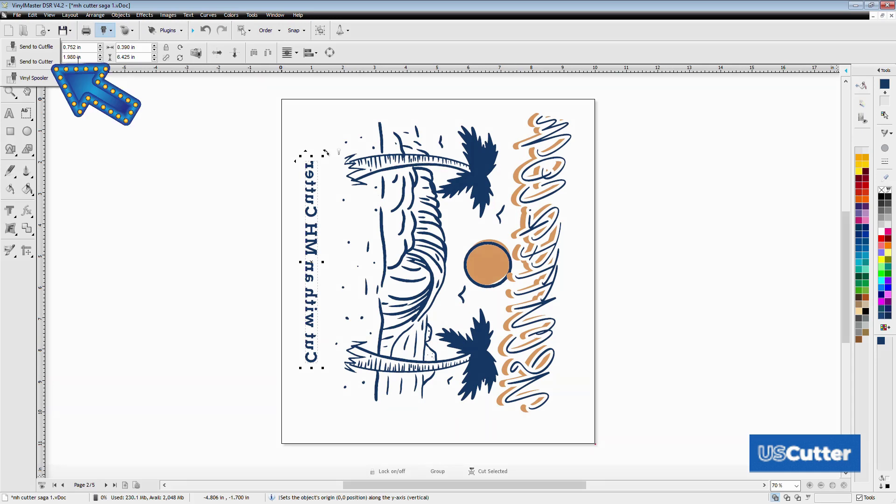
pyautogui.click(33, 62)
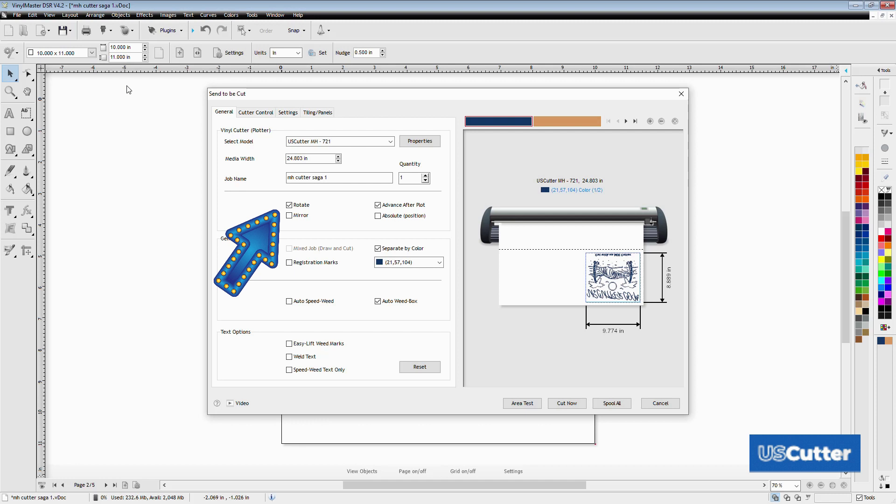
pyautogui.click(291, 206)
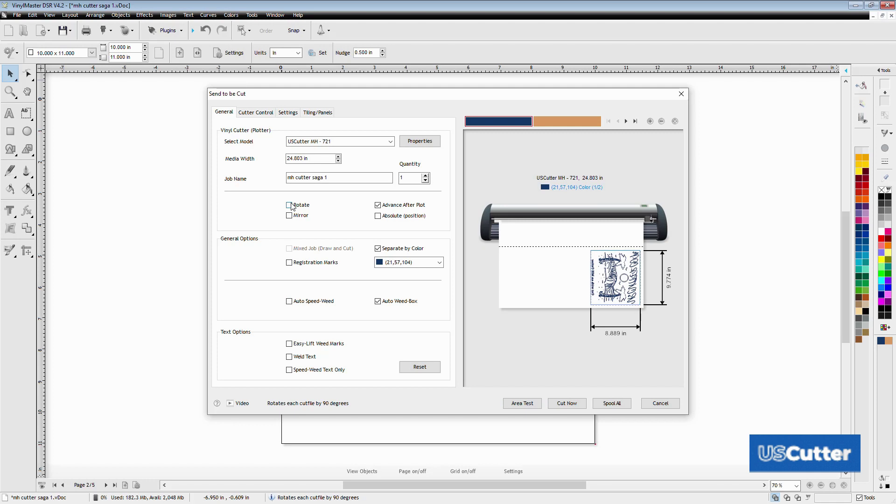
pyautogui.click(291, 206)
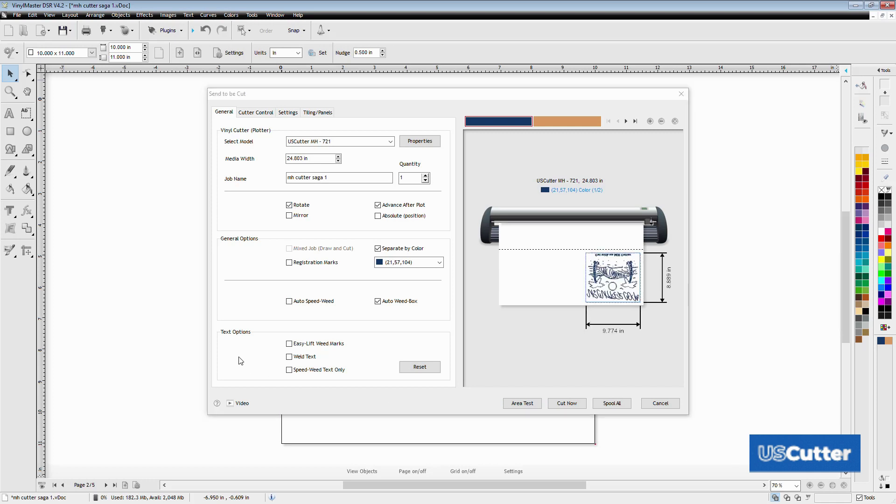
pyautogui.click(292, 206)
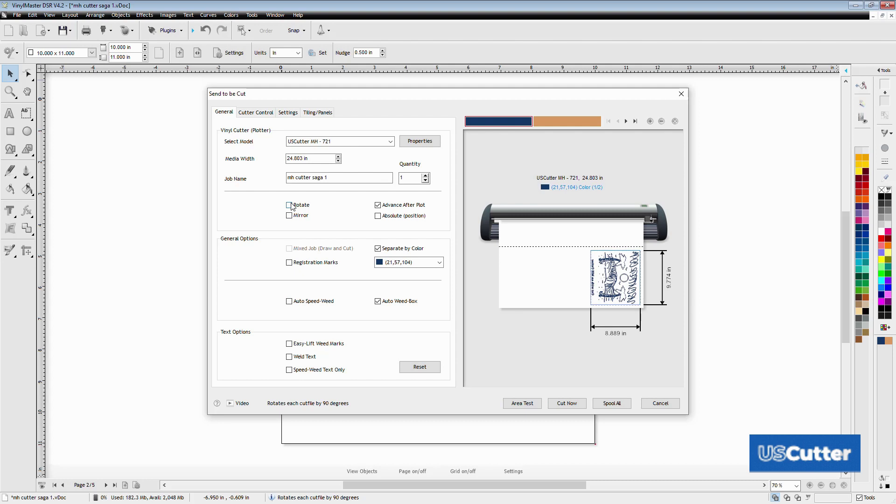
pyautogui.click(290, 205)
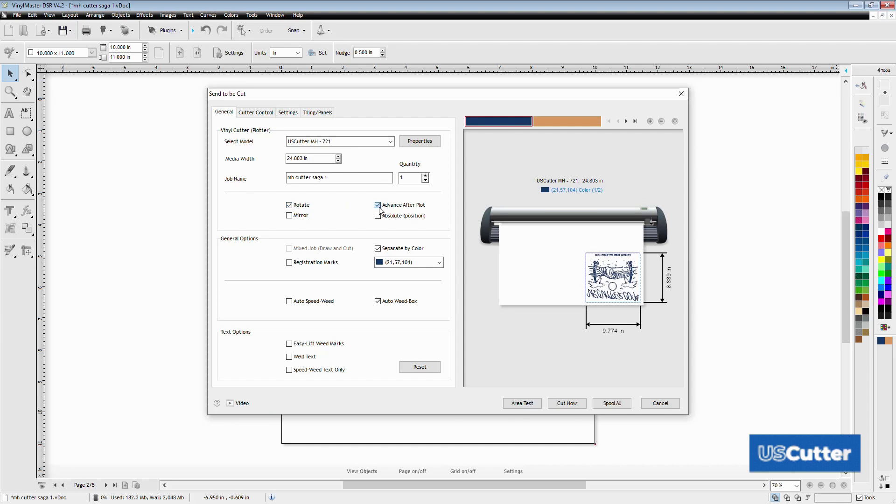
pyautogui.click(291, 206)
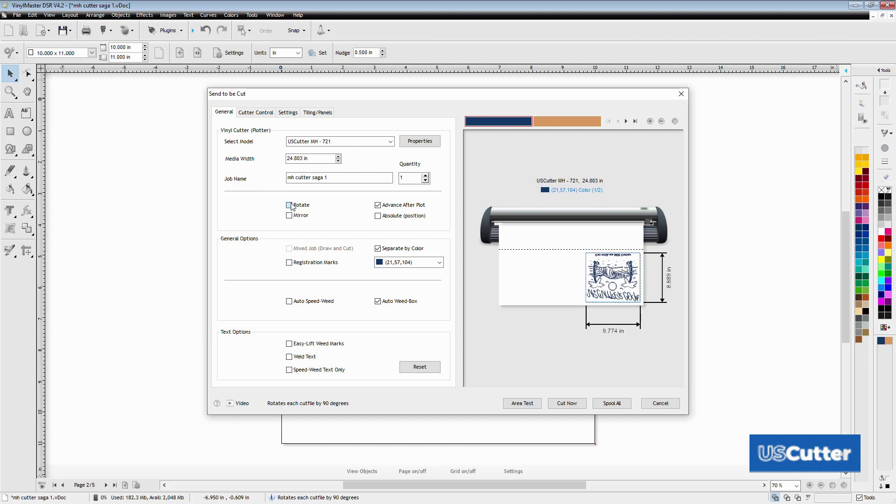
pyautogui.click(290, 206)
pyautogui.click(378, 205)
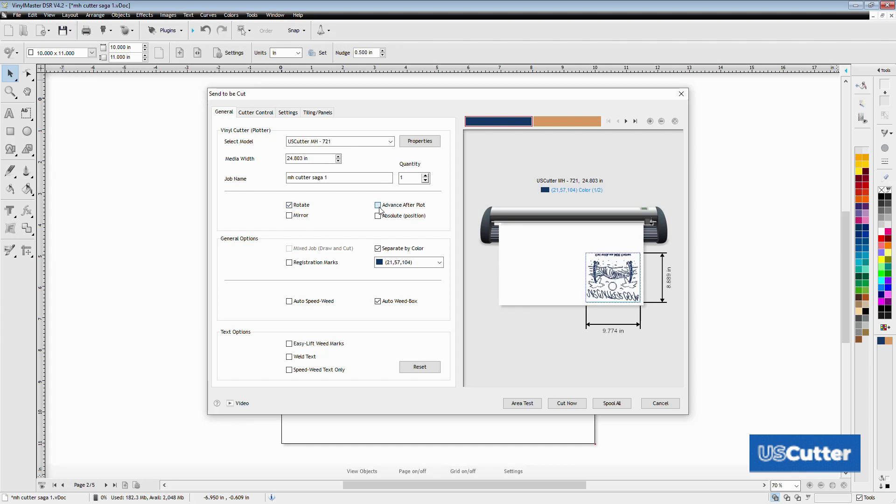
pyautogui.click(378, 206)
pyautogui.click(289, 215)
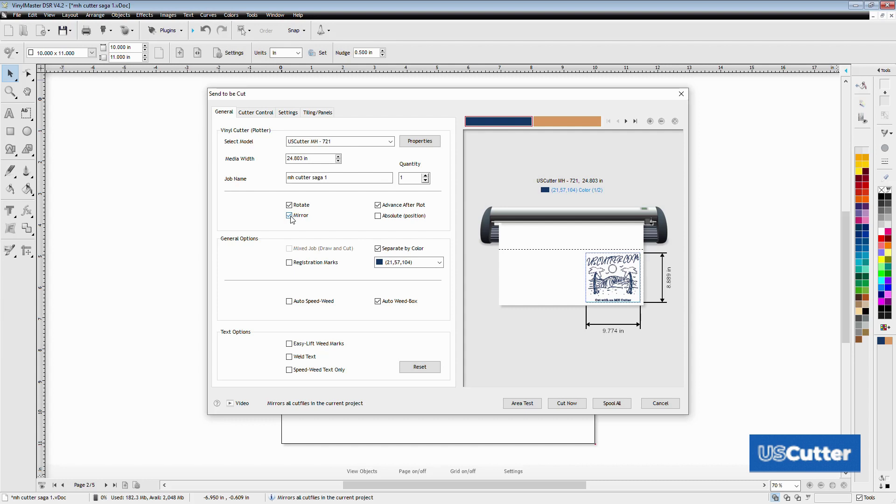
pyautogui.click(289, 215)
pyautogui.click(289, 215)
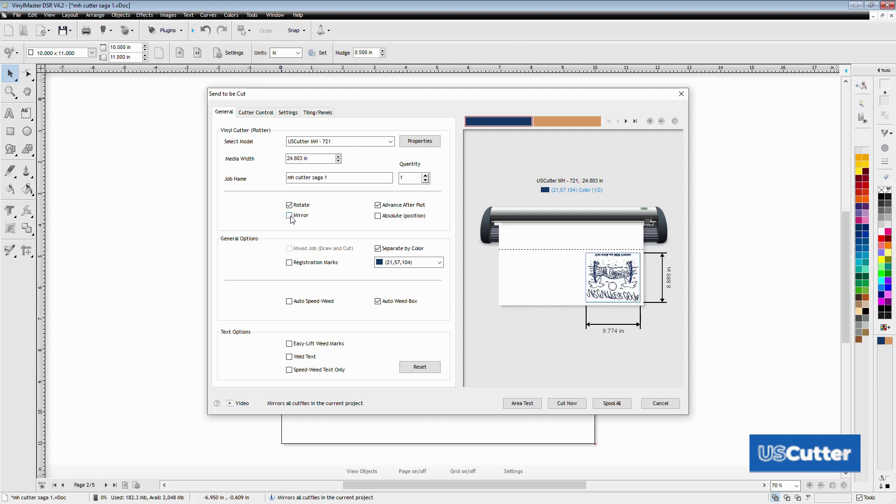
pyautogui.click(289, 216)
# Turn mirroring off and compare Mixed Job and Separate by Color on the General tab.
pyautogui.click(290, 216)
pyautogui.click(378, 249)
pyautogui.click(289, 249)
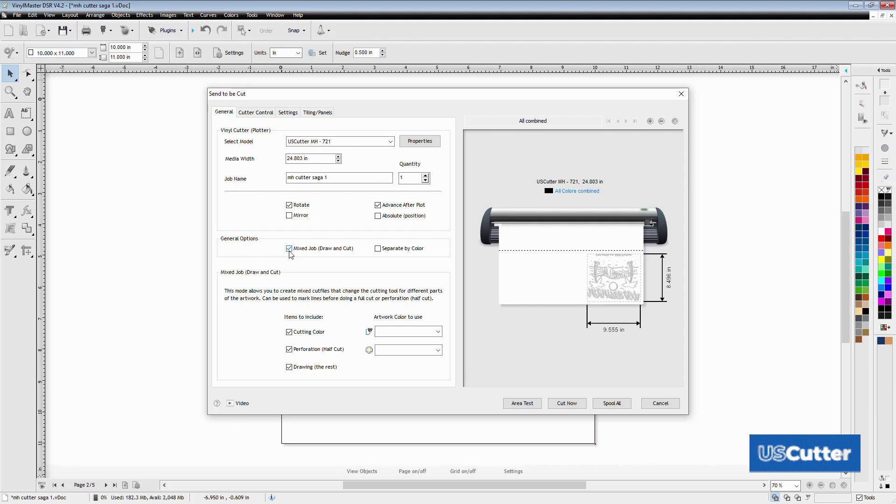
pyautogui.click(378, 248)
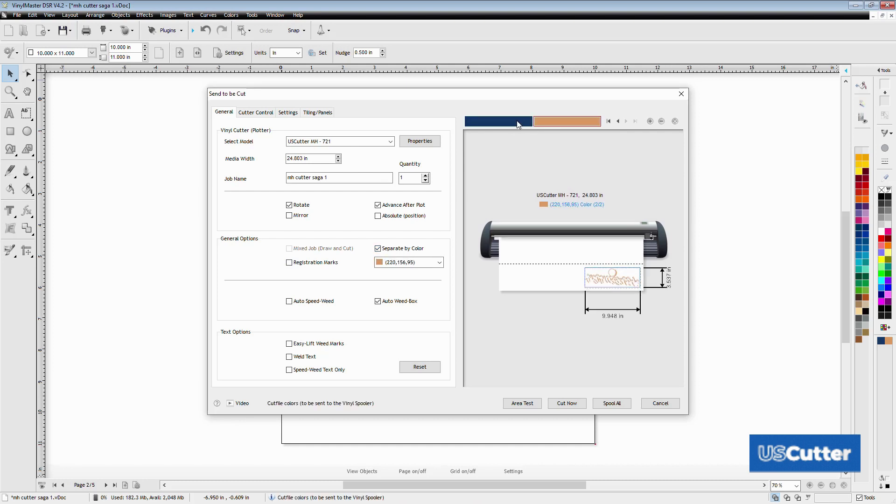
pyautogui.click(379, 250)
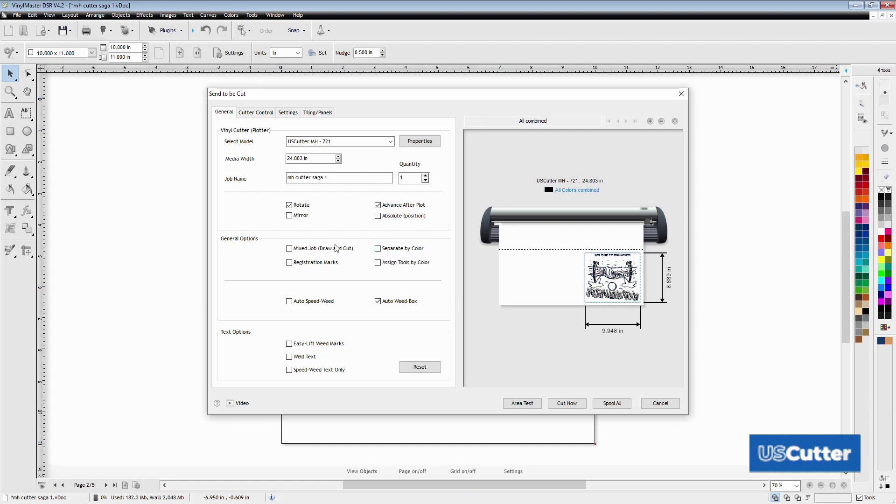
pyautogui.click(379, 250)
pyautogui.click(379, 250)
pyautogui.click(379, 250)
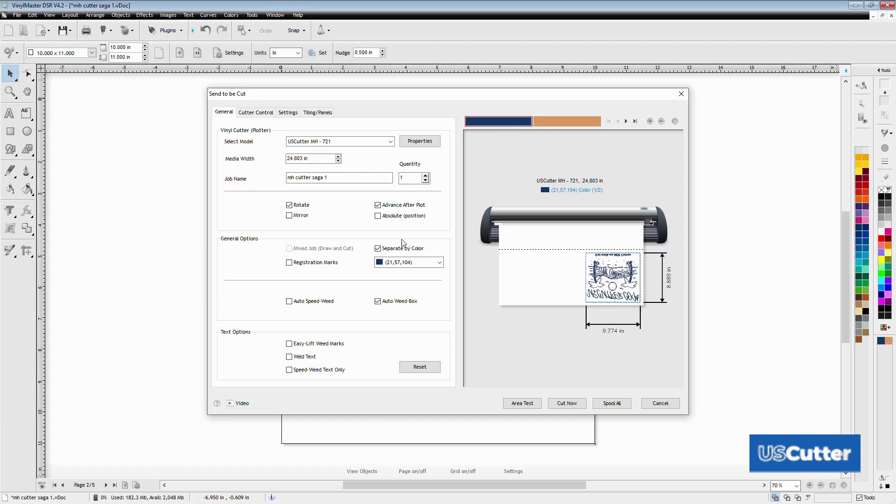
pyautogui.click(379, 250)
pyautogui.click(378, 249)
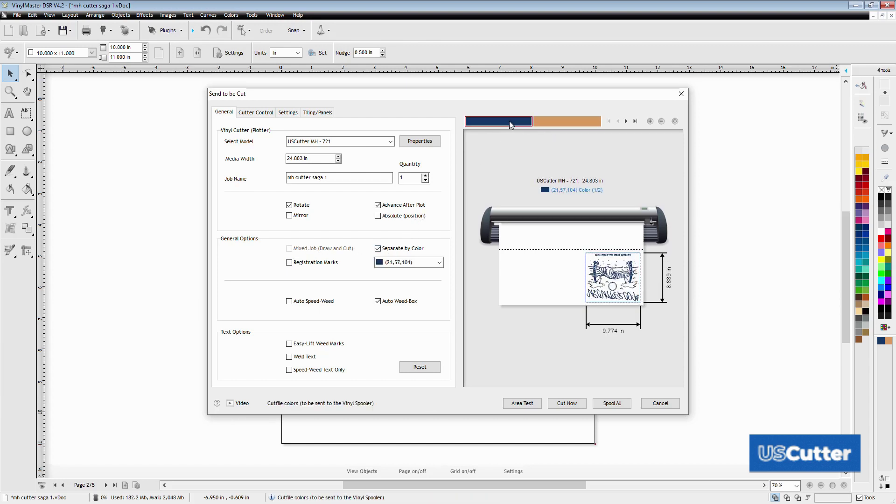
# Preview the navy (21,57,104) layer and assign tool presets by colour.
pyautogui.click(498, 122)
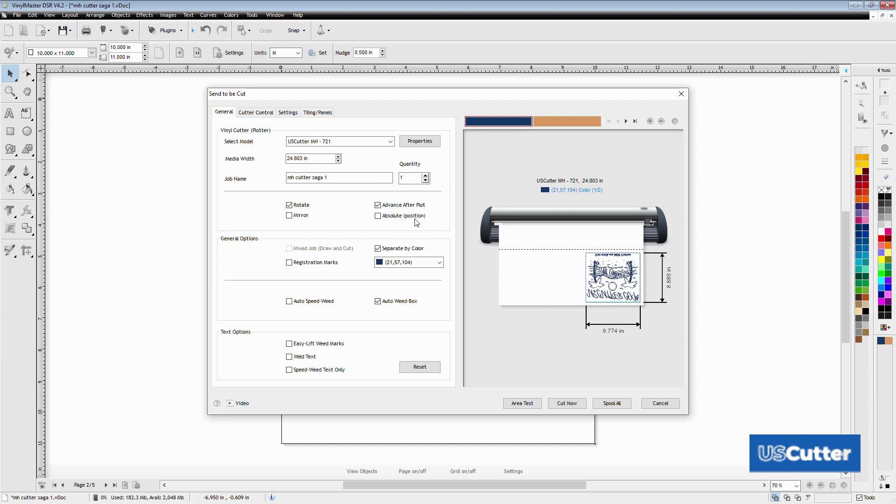
pyautogui.click(378, 249)
pyautogui.click(289, 249)
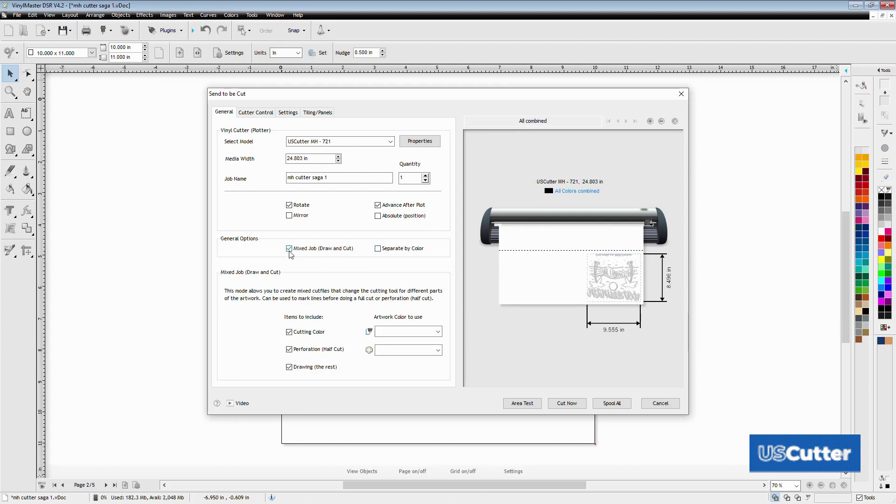
pyautogui.click(289, 248)
pyautogui.click(378, 263)
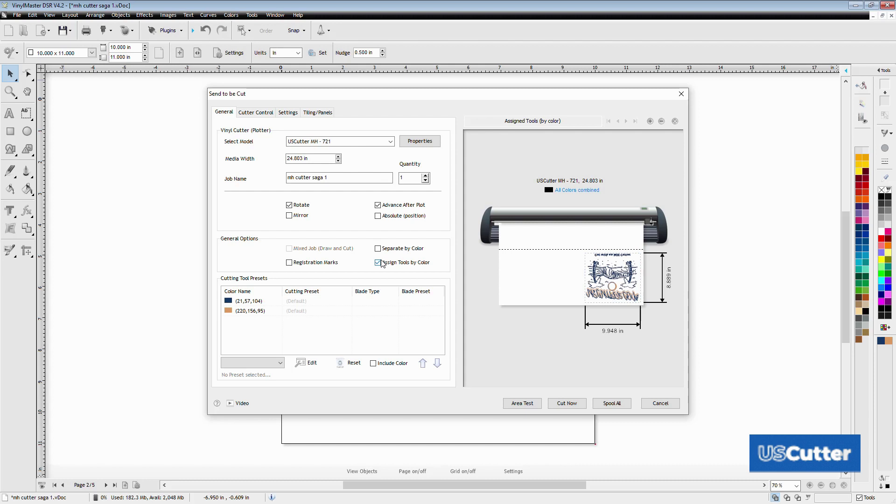
pyautogui.click(378, 248)
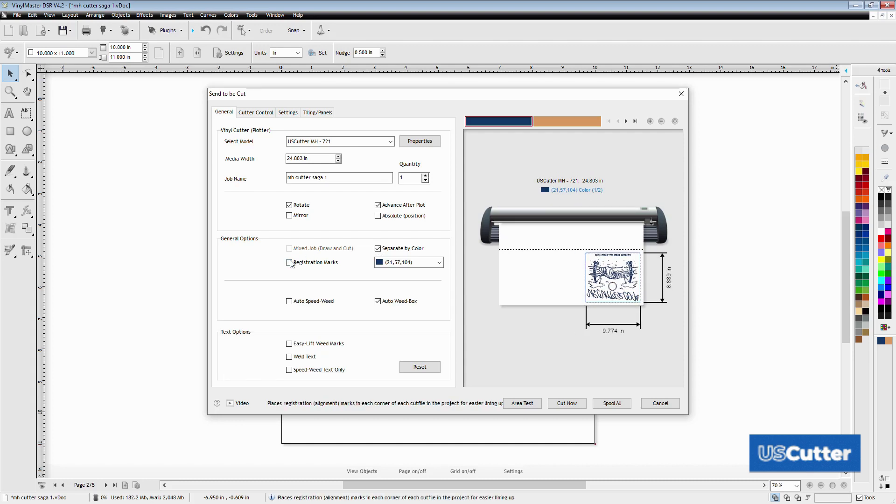
pyautogui.click(289, 263)
pyautogui.click(289, 263)
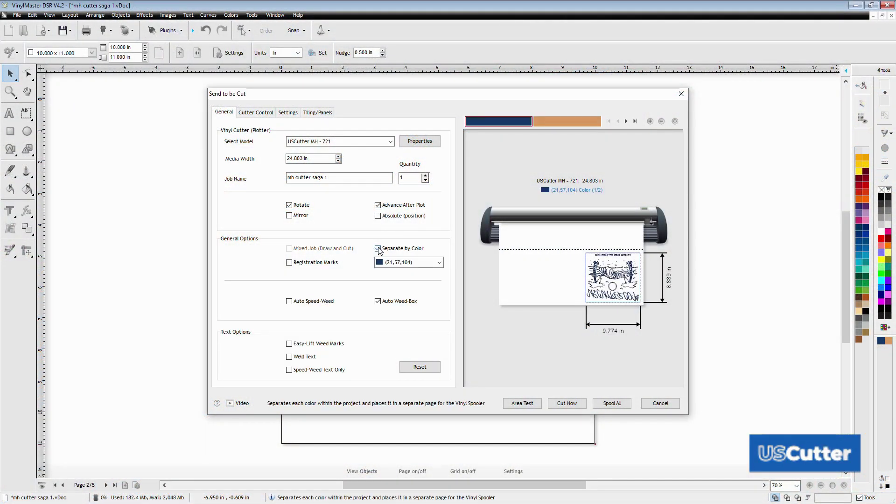
pyautogui.click(378, 249)
# Toggle Auto Speed-Weed on and off several times, then turn on Easy-Lift Weed Marks.
pyautogui.click(290, 301)
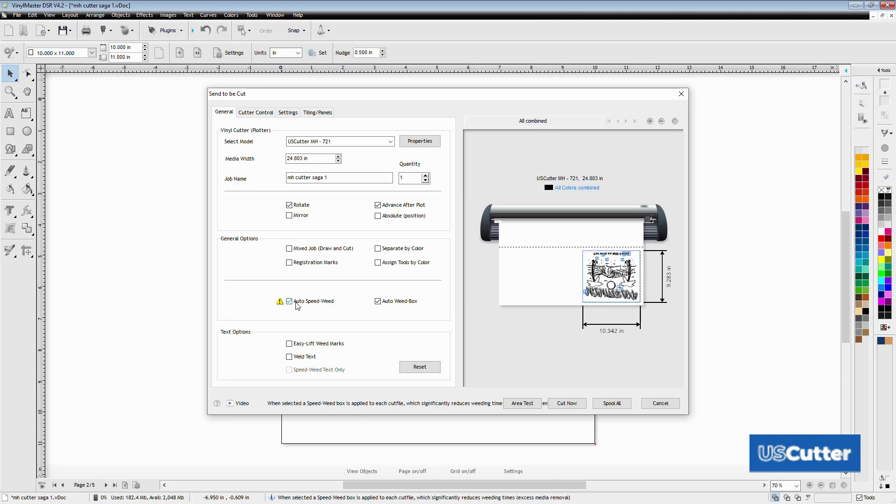
pyautogui.click(296, 305)
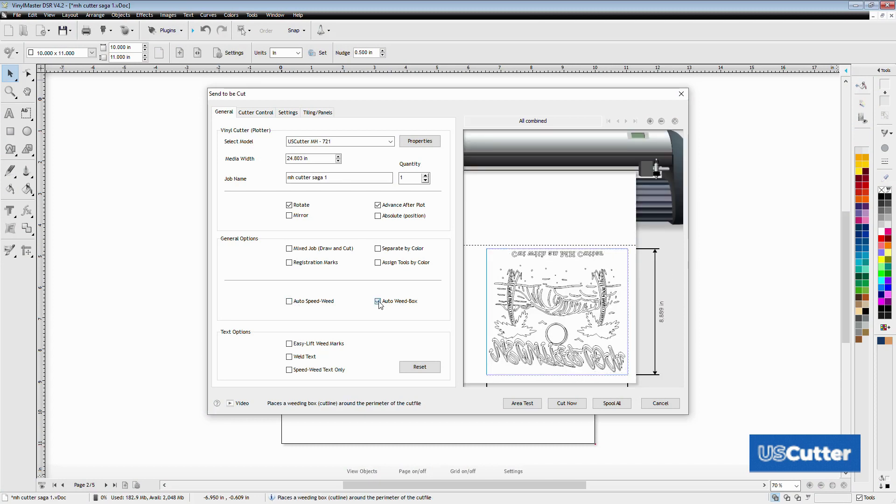
pyautogui.click(290, 302)
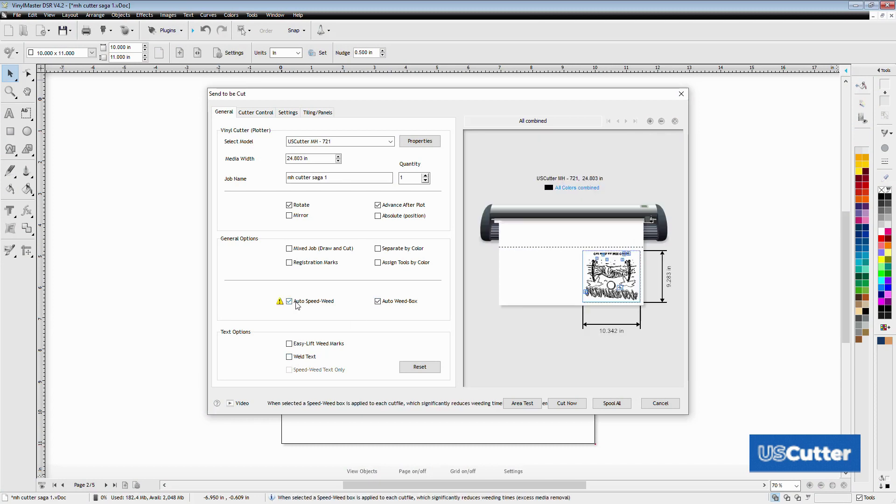
pyautogui.click(297, 305)
pyautogui.click(296, 304)
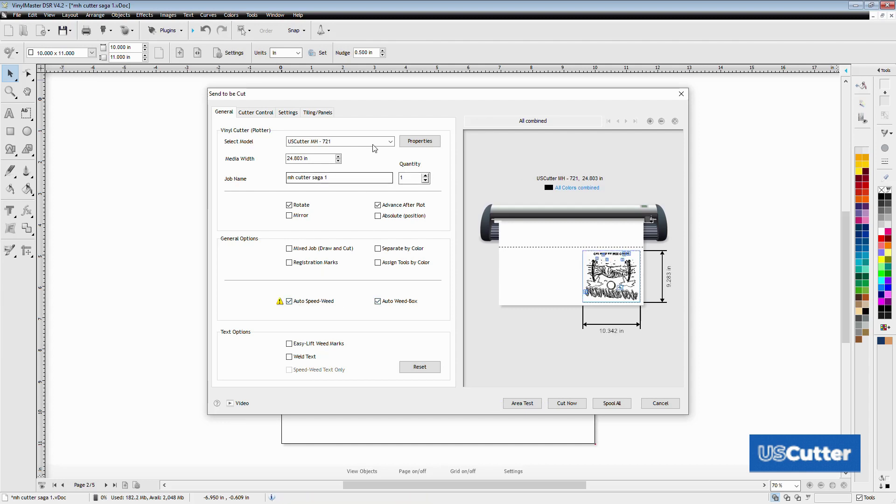
pyautogui.click(289, 344)
# Try combinations of Easy-Lift Weed Marks, Weld Text and Speed-Weed Text Only, leaving them cleared.
pyautogui.click(289, 370)
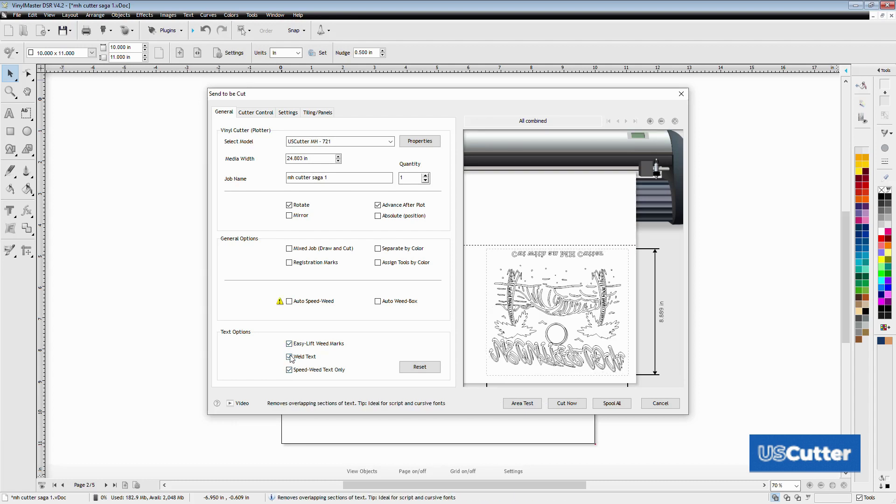
pyautogui.click(289, 344)
pyautogui.click(289, 370)
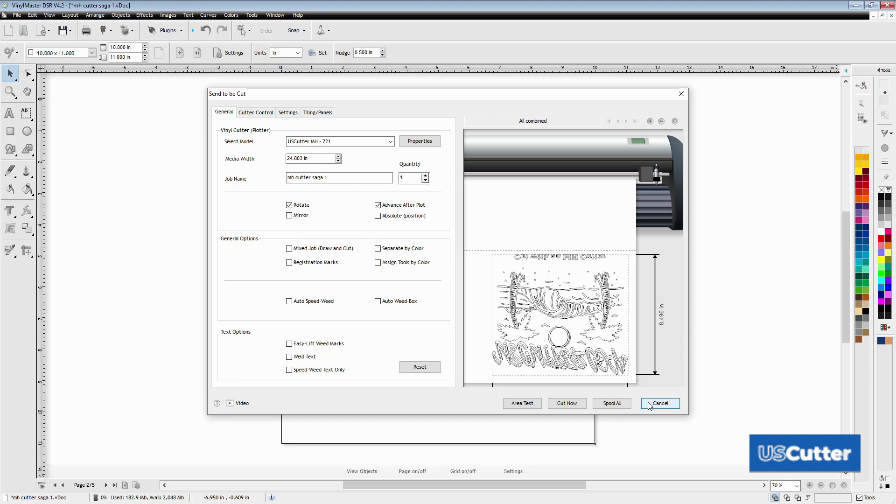
pyautogui.click(289, 344)
pyautogui.click(289, 357)
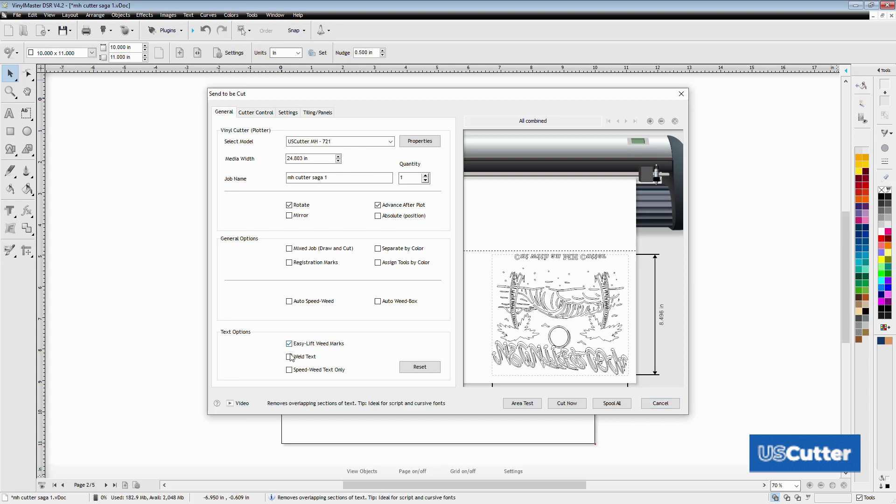
pyautogui.click(289, 370)
pyautogui.click(290, 357)
pyautogui.click(289, 344)
pyautogui.click(290, 369)
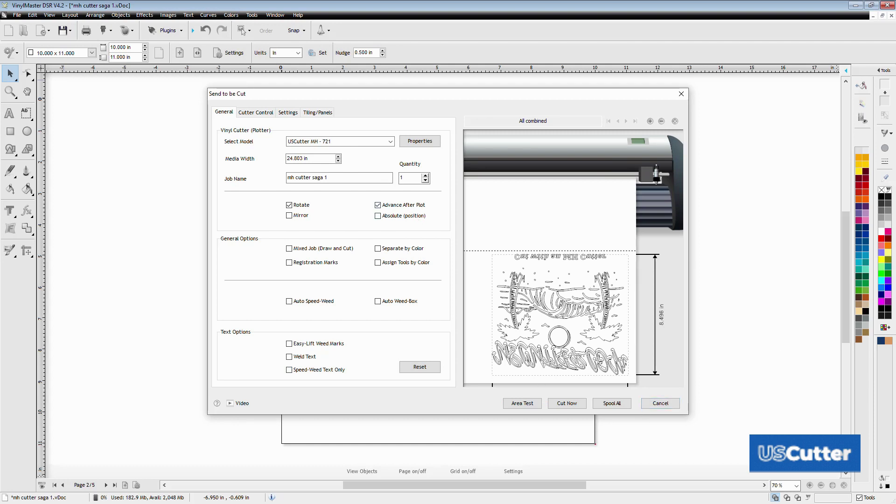
# Toggle the weed-mark, weld and text-only speed-weed options again, ending with all three off.
pyautogui.click(288, 344)
pyautogui.click(289, 370)
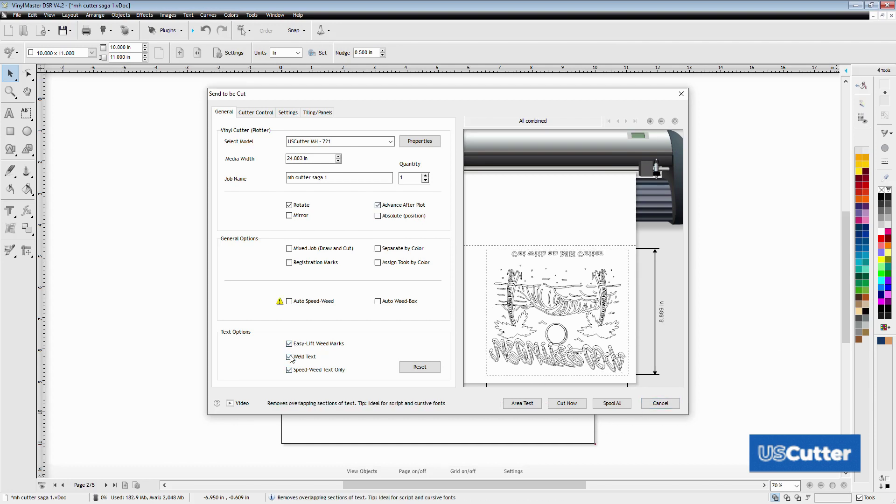
pyautogui.click(289, 369)
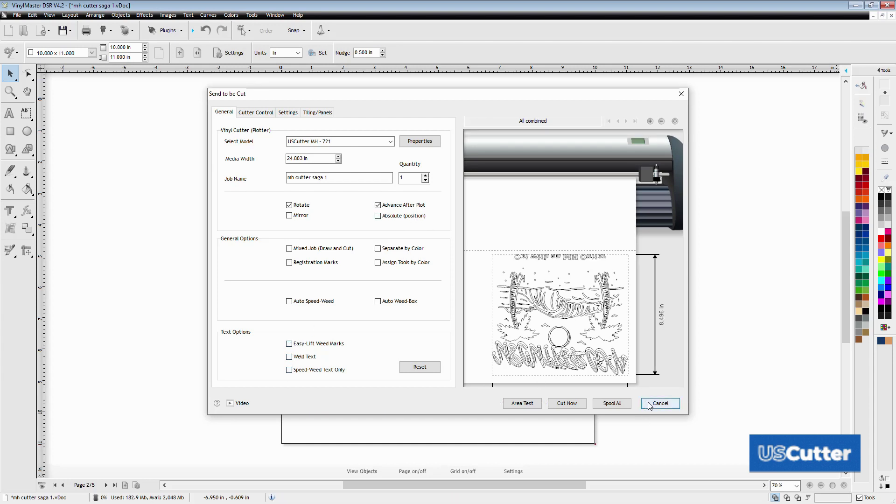
pyautogui.click(290, 343)
pyautogui.click(290, 356)
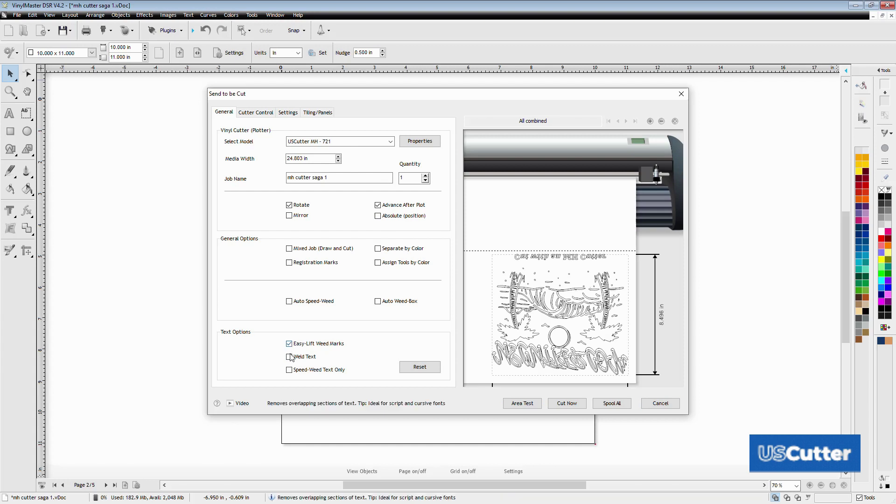
pyautogui.click(290, 370)
pyautogui.click(289, 357)
pyautogui.click(290, 343)
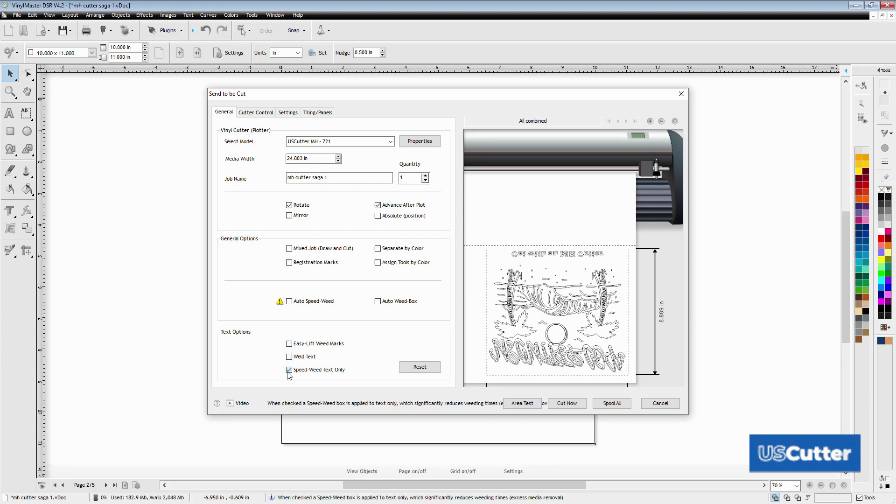
pyautogui.click(289, 369)
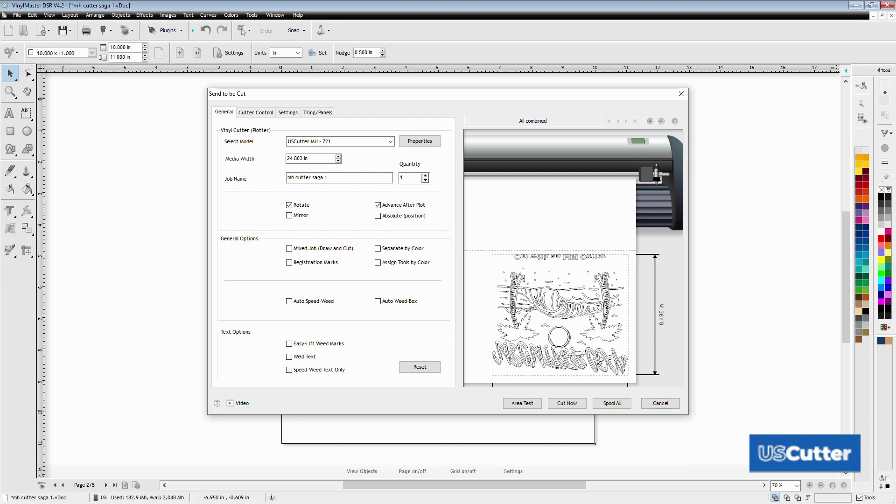
# Turn off Auto Speed-Weed so only Auto Weed-Box remains, and zoom the preview onto the design.
pyautogui.click(289, 300)
pyautogui.click(651, 122)
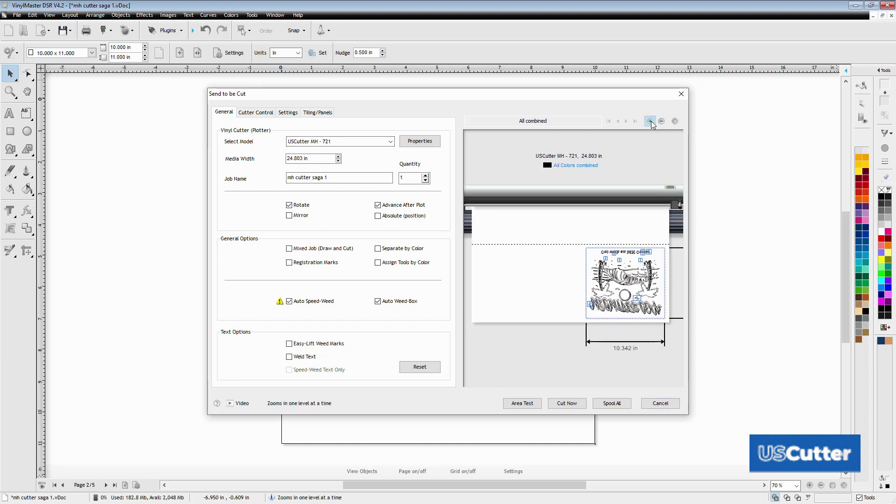
pyautogui.scroll(-2, 523, 259)
pyautogui.scroll(4, 523, 259)
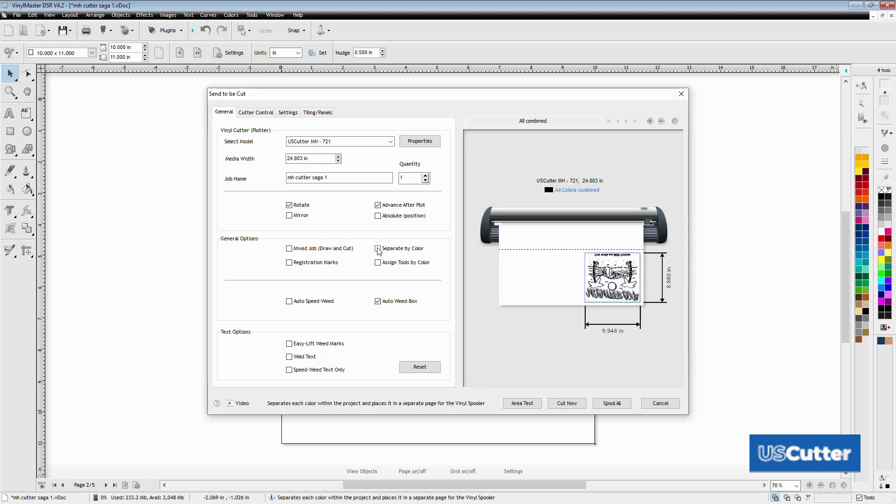
# Re-enable Separate by Color, then preview the orange (220,156,95) and navy (21,57,104) layers.
pyautogui.click(378, 249)
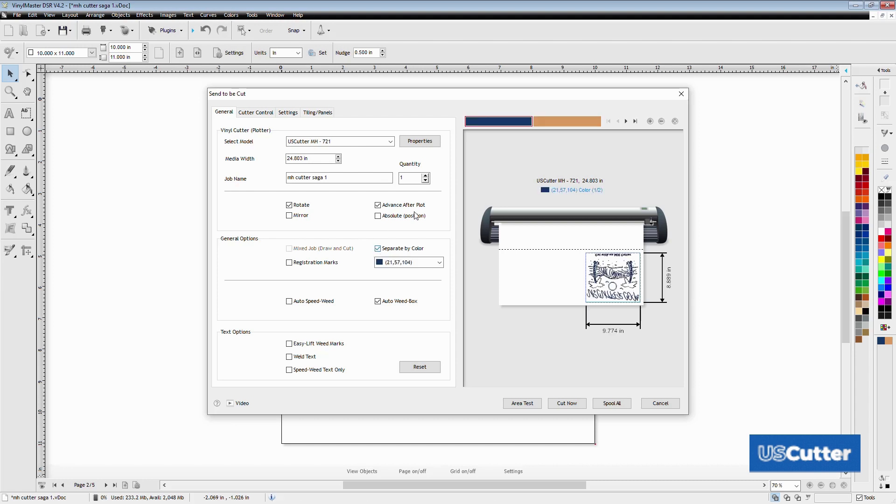
pyautogui.click(548, 124)
pyautogui.click(524, 123)
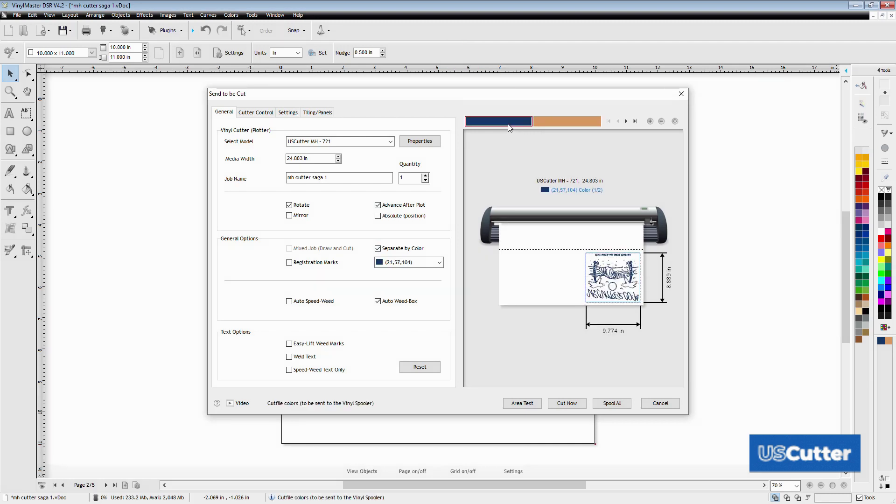